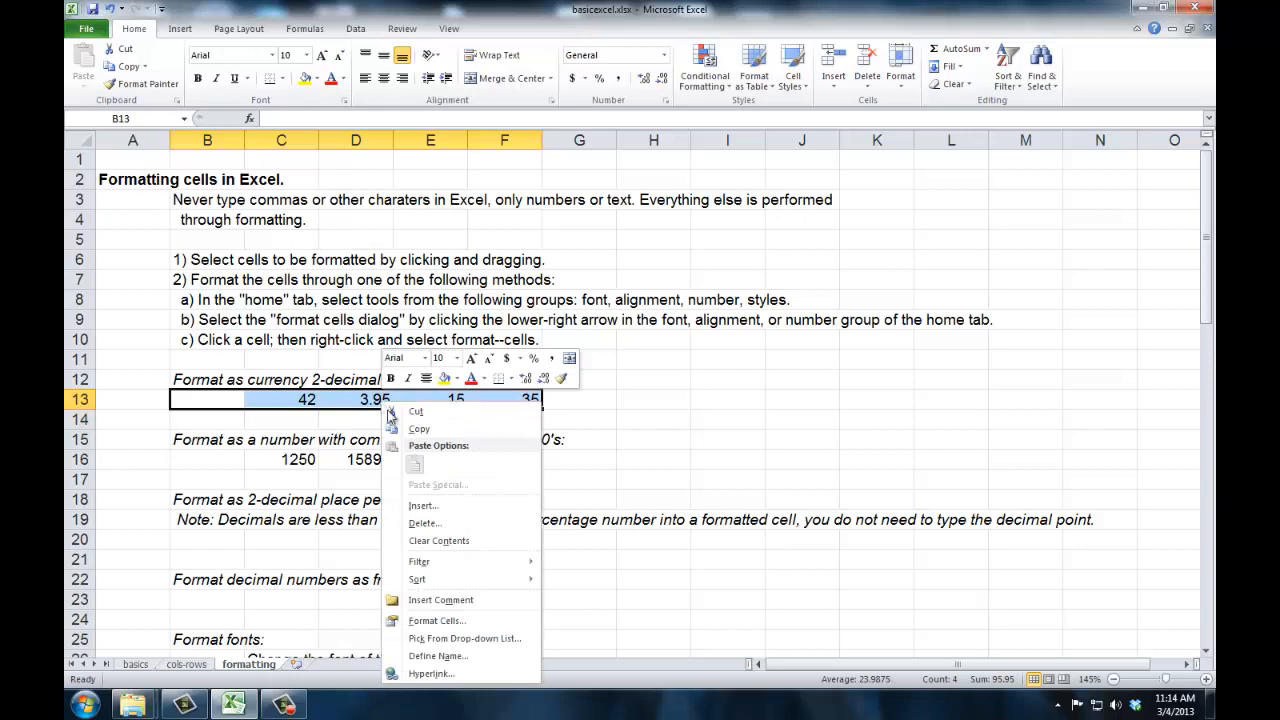
- Format cells B13:F13 with the Number category and 0 decimal places
click(439, 622)
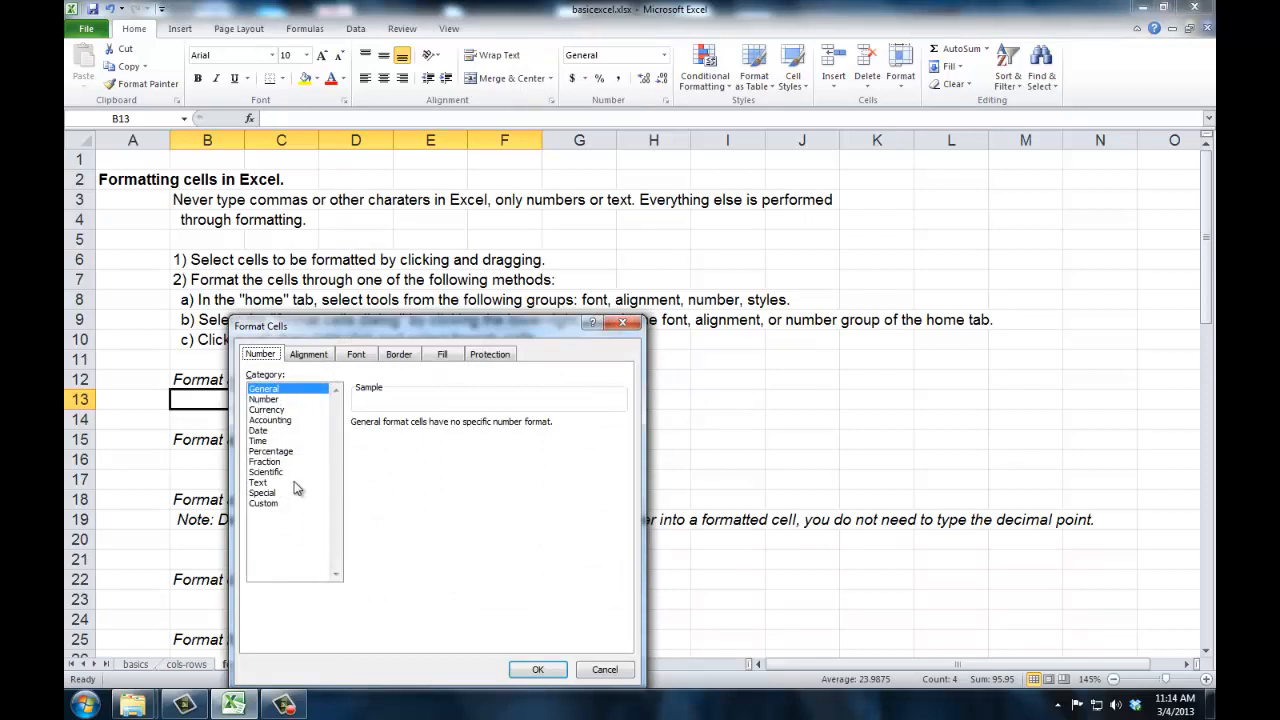
click(277, 400)
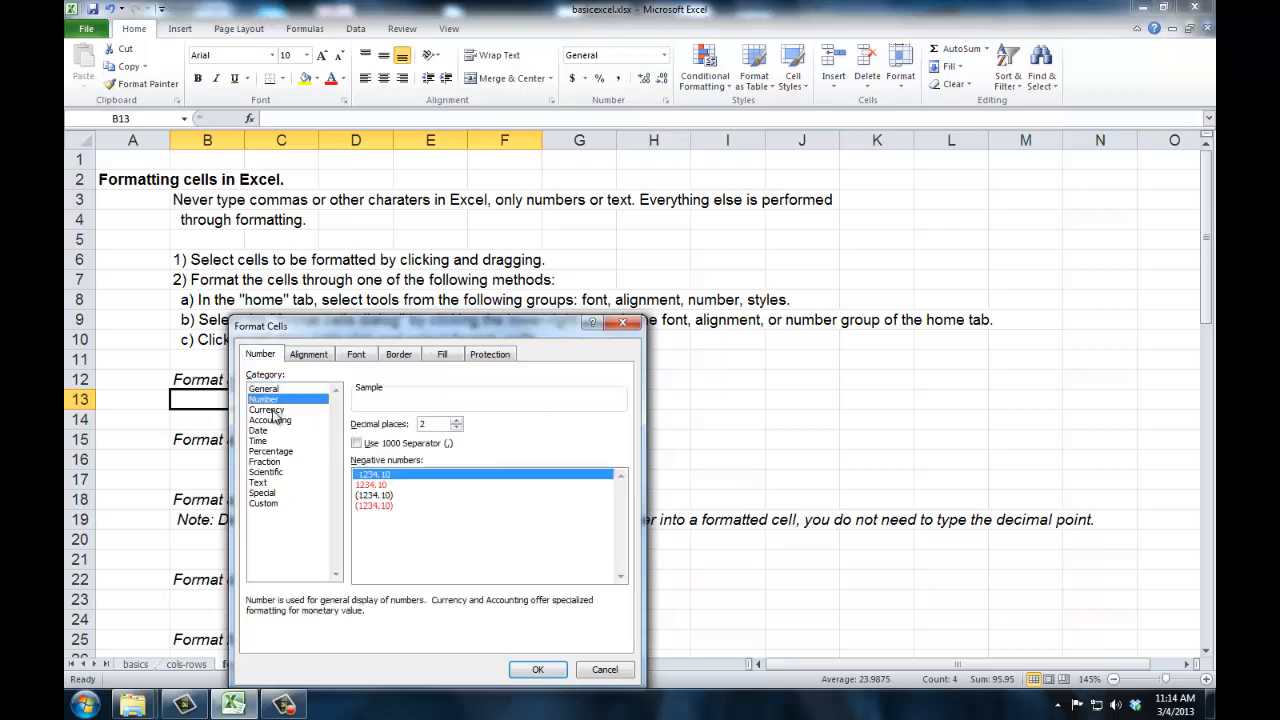
click(274, 410)
click(274, 420)
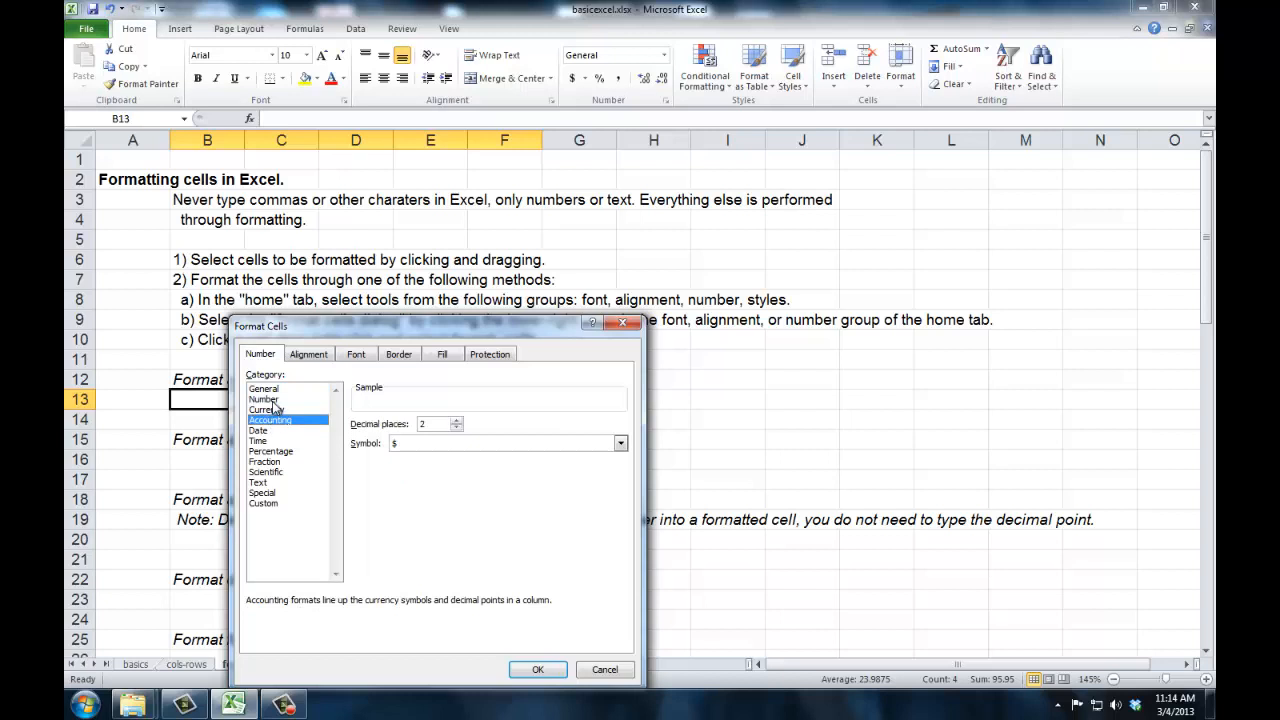
click(274, 400)
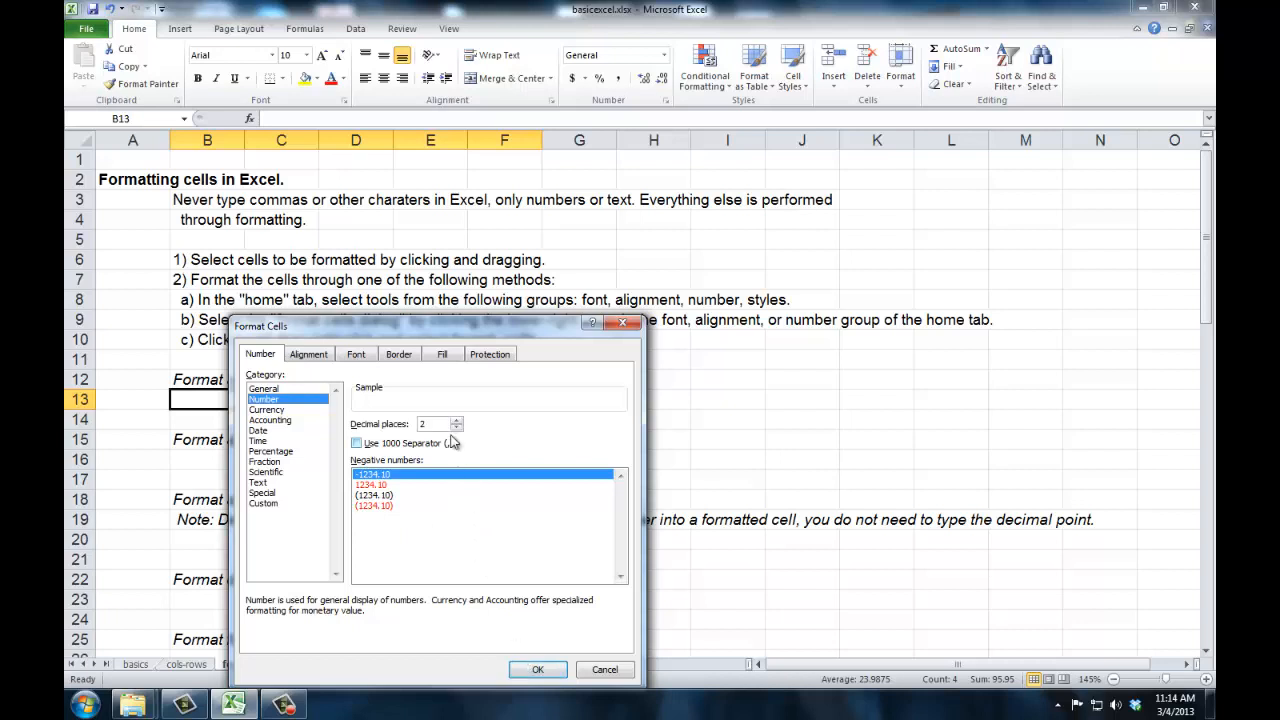
click(280, 400)
click(457, 428)
click(457, 428)
click(535, 669)
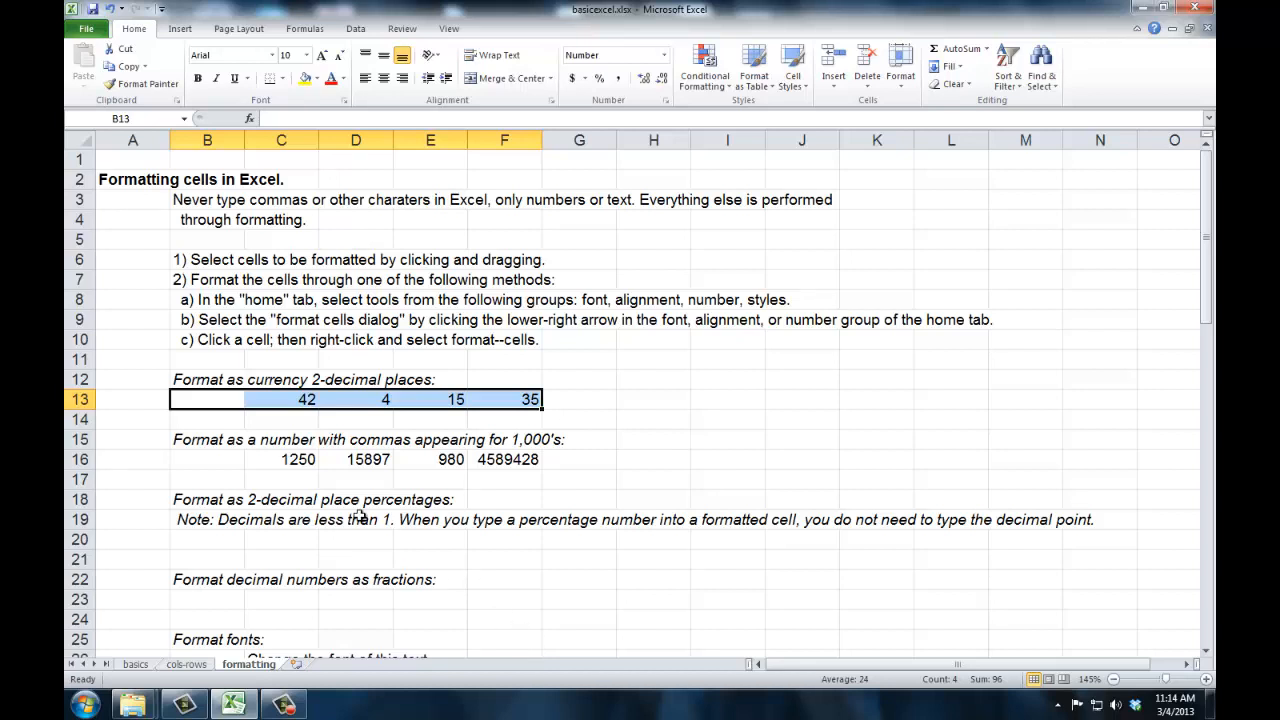
- Format cells B16:F16 with the Number category, 0 decimal places and the 1000 separator
click(490, 461)
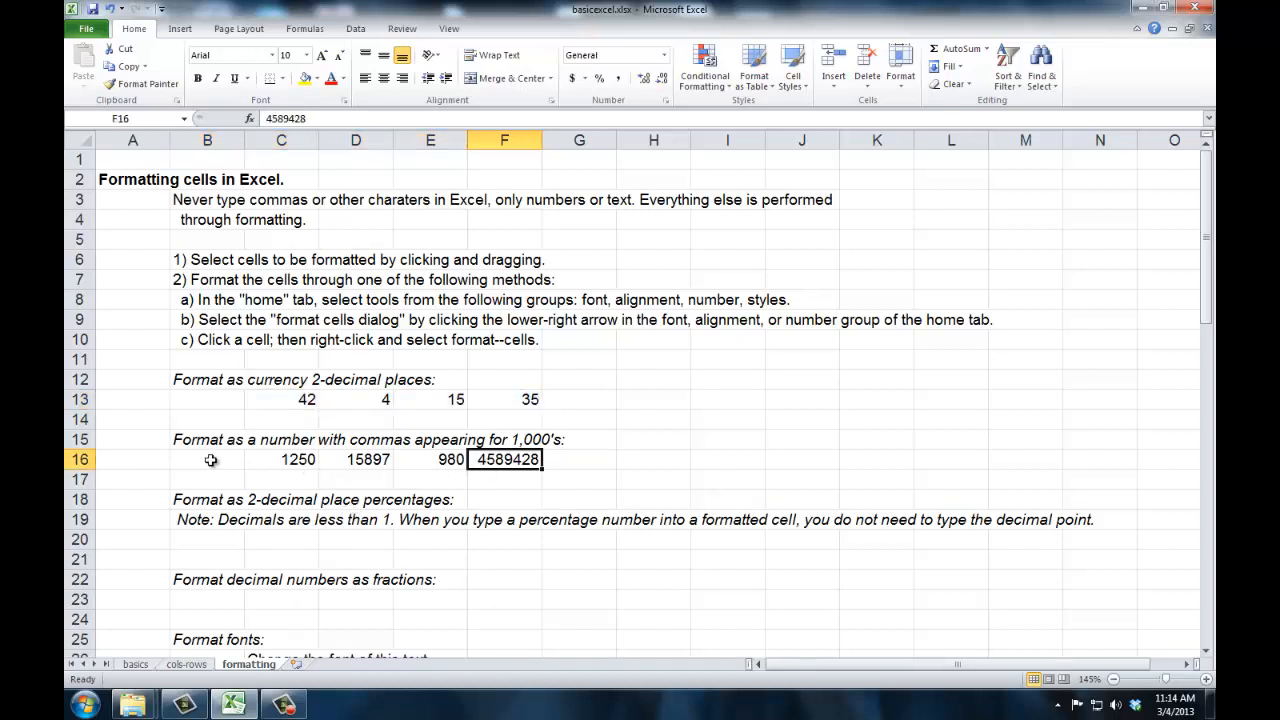
drag(211, 460, 510, 460)
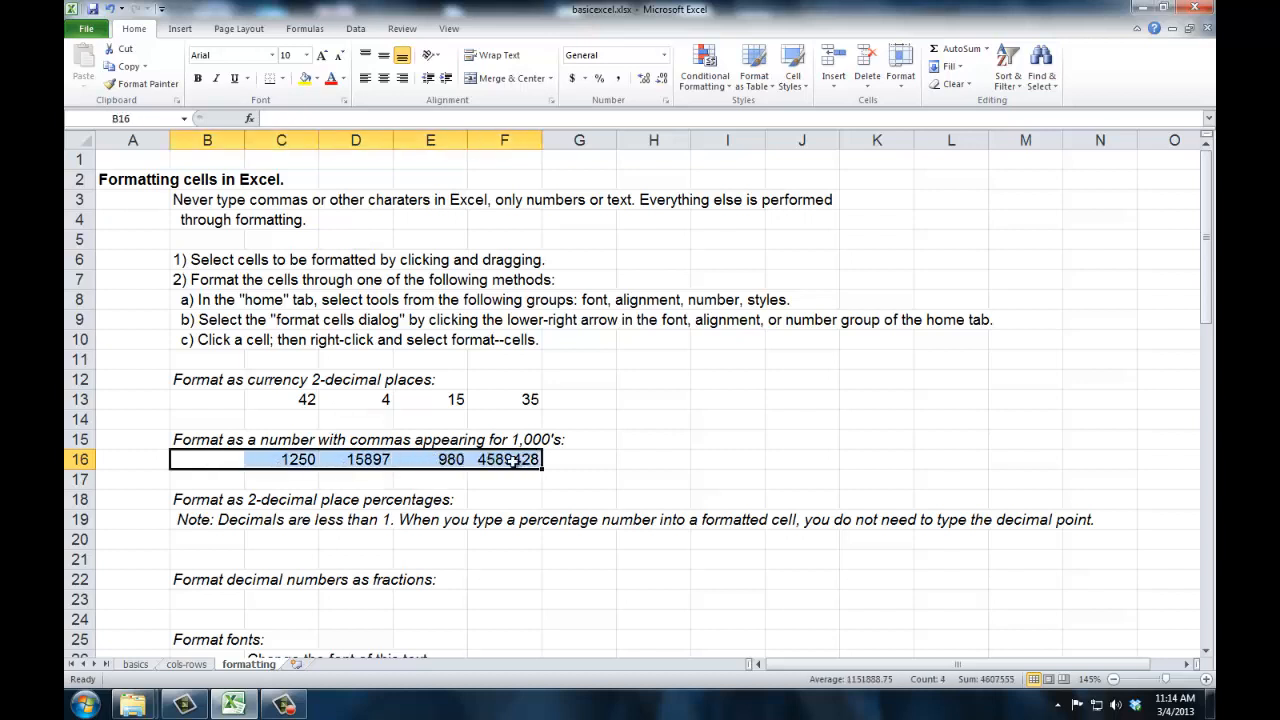
right_click(512, 460)
click(555, 399)
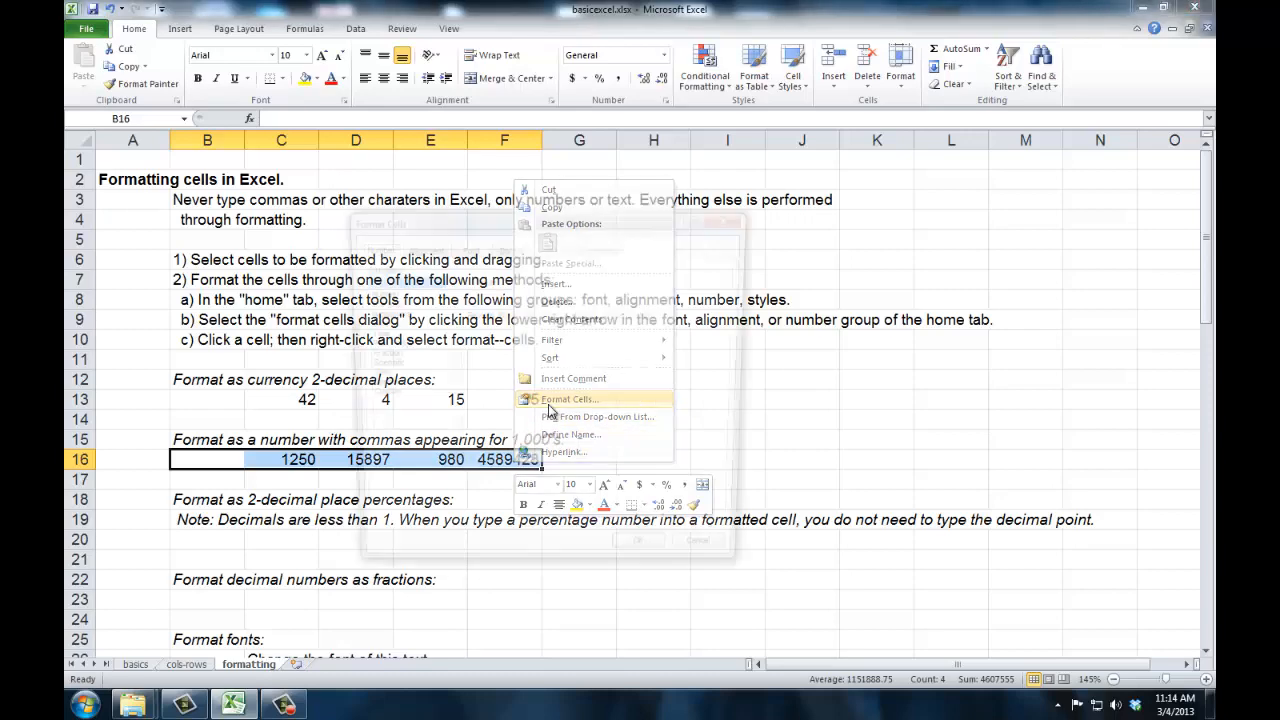
click(388, 292)
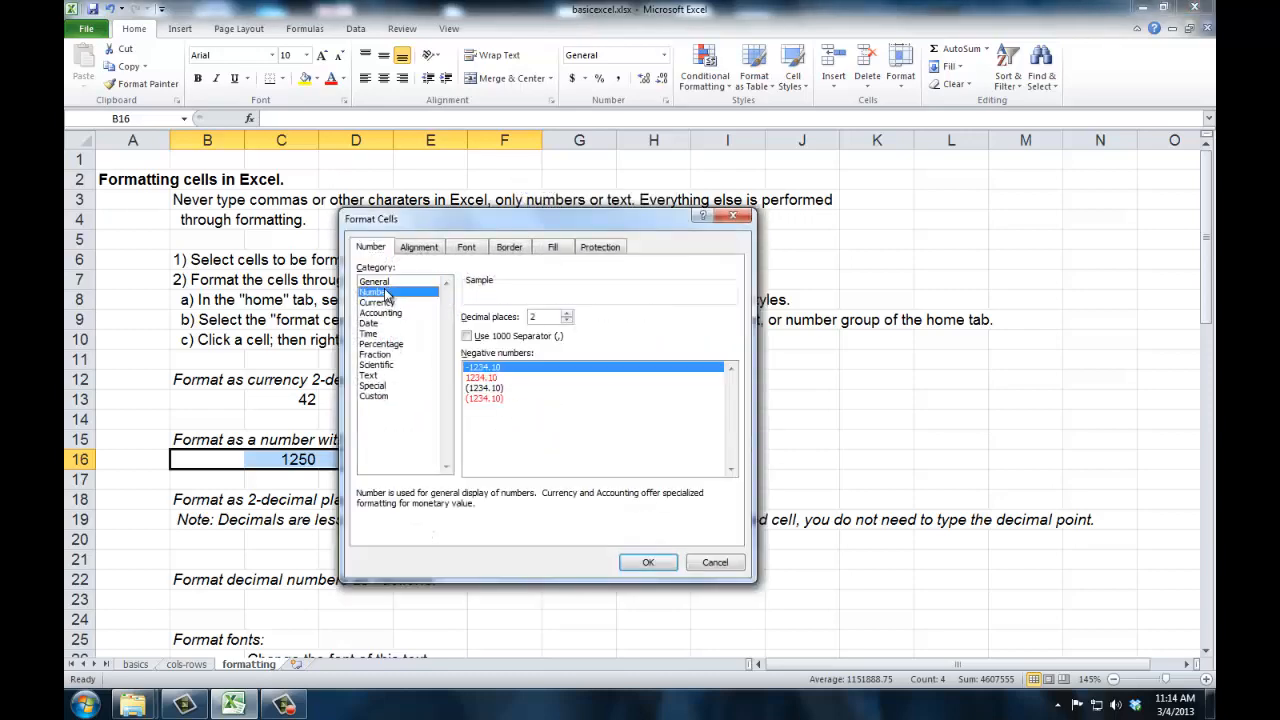
click(567, 320)
click(567, 320)
click(467, 336)
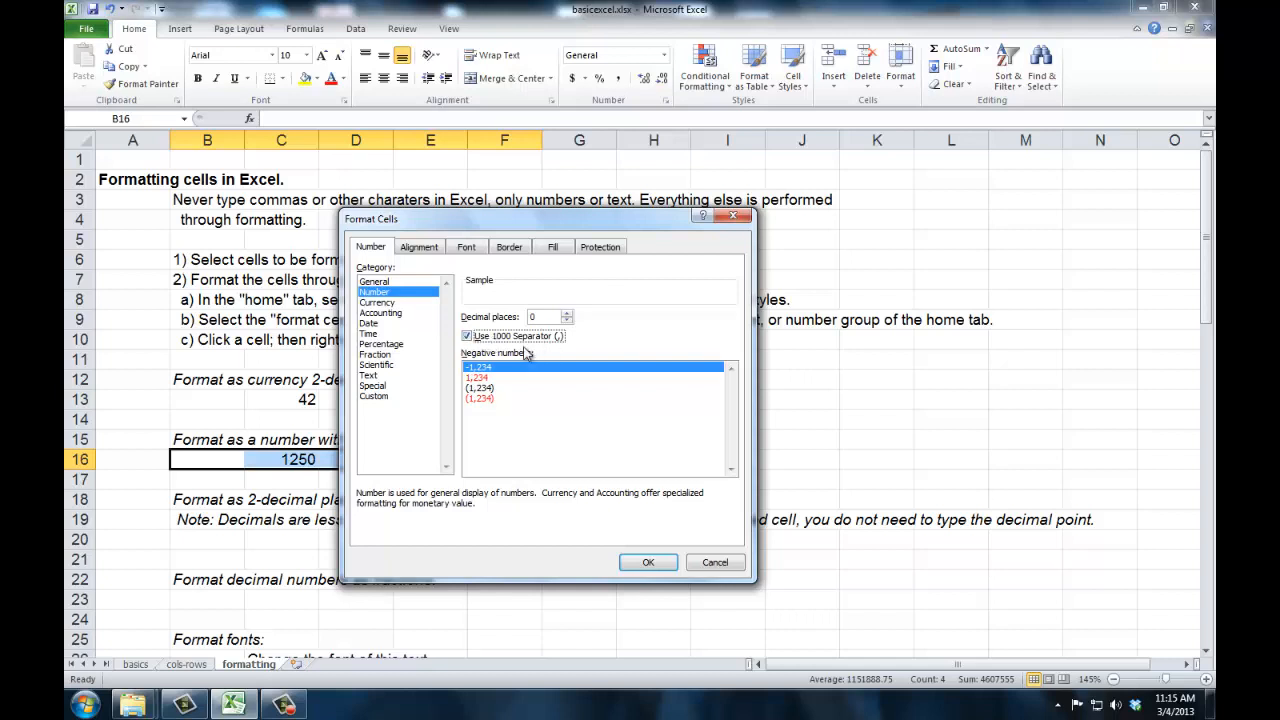
click(648, 562)
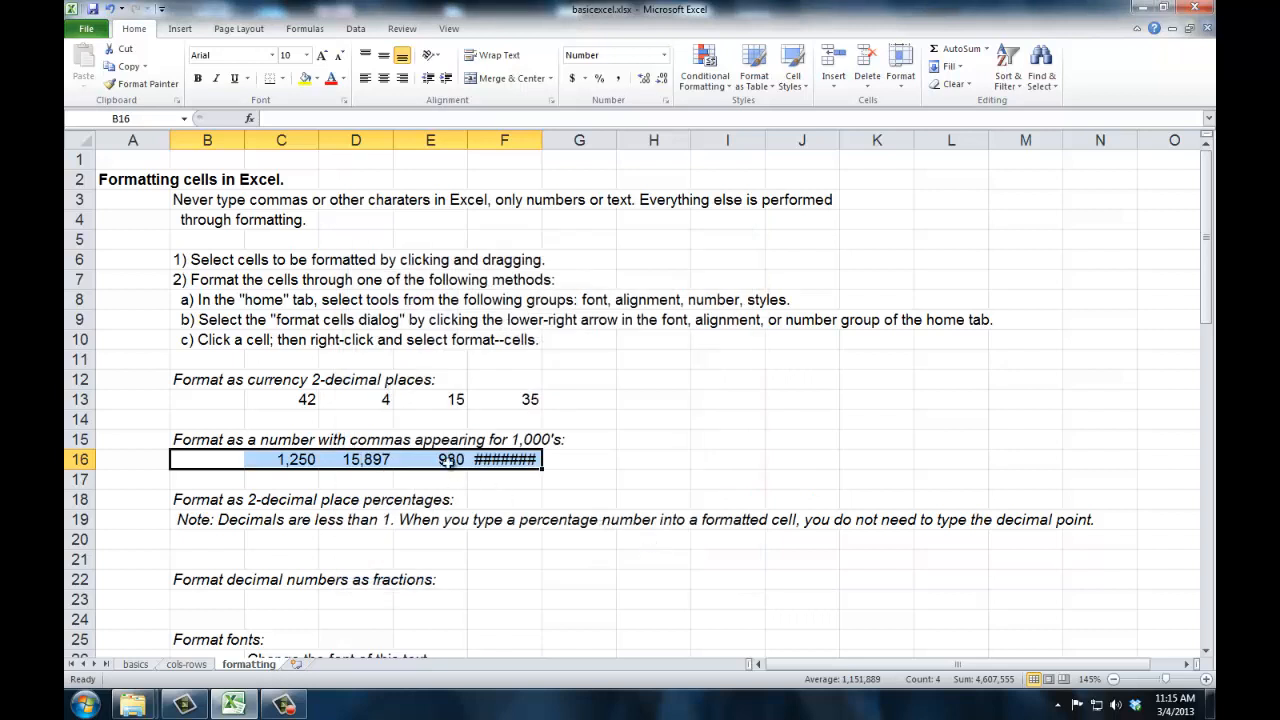
- Adjust the width of column F, leaving it wide enough to display the full number in F16
click(493, 462)
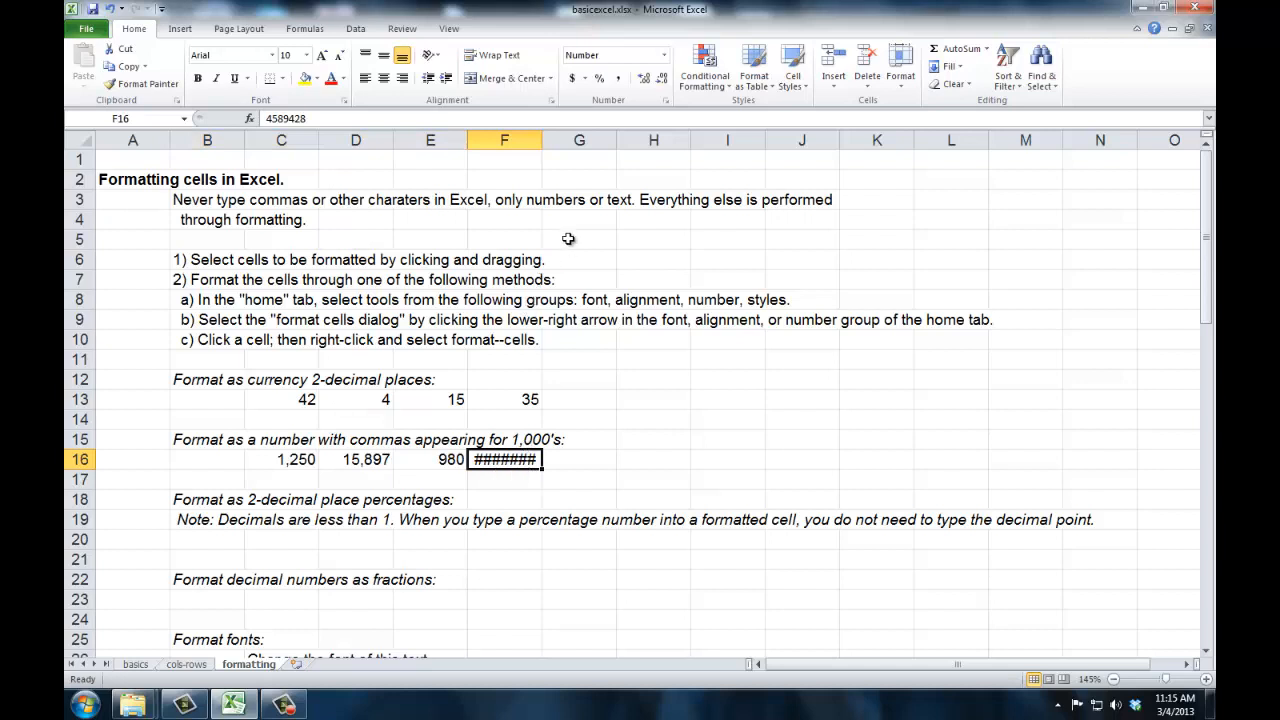
drag(541, 138, 562, 136)
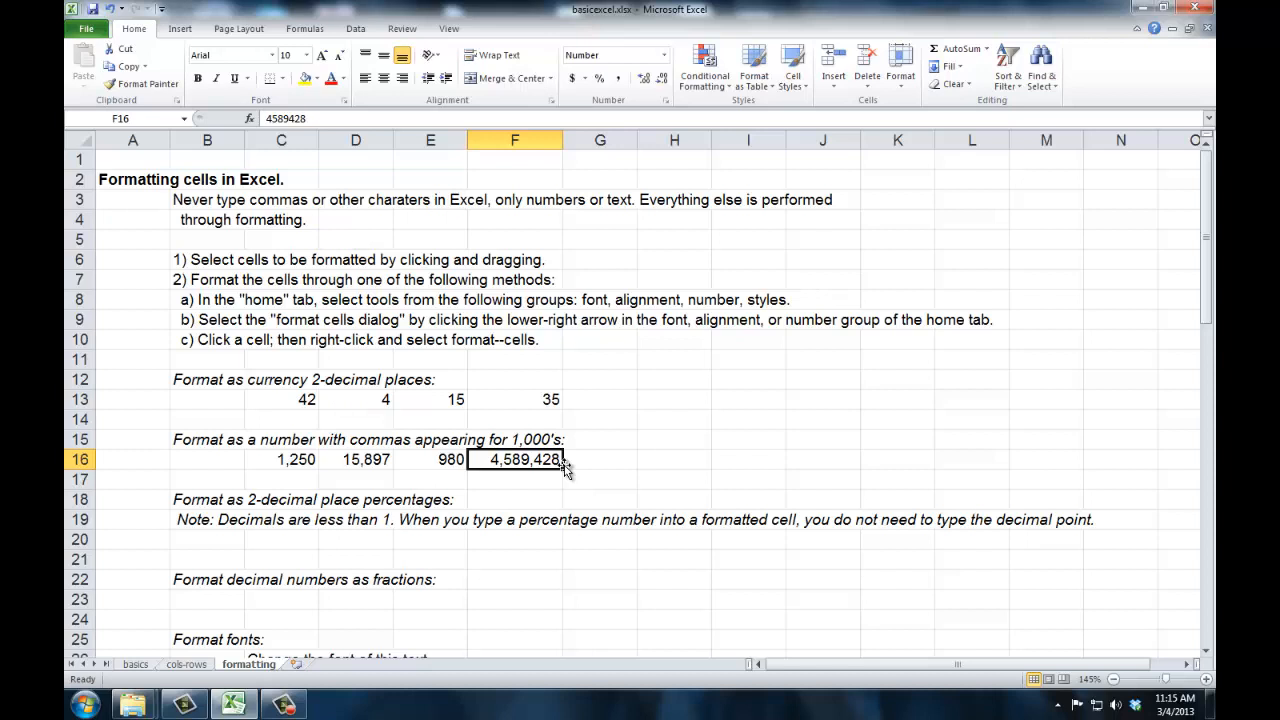
scroll(565, 470, down, 1)
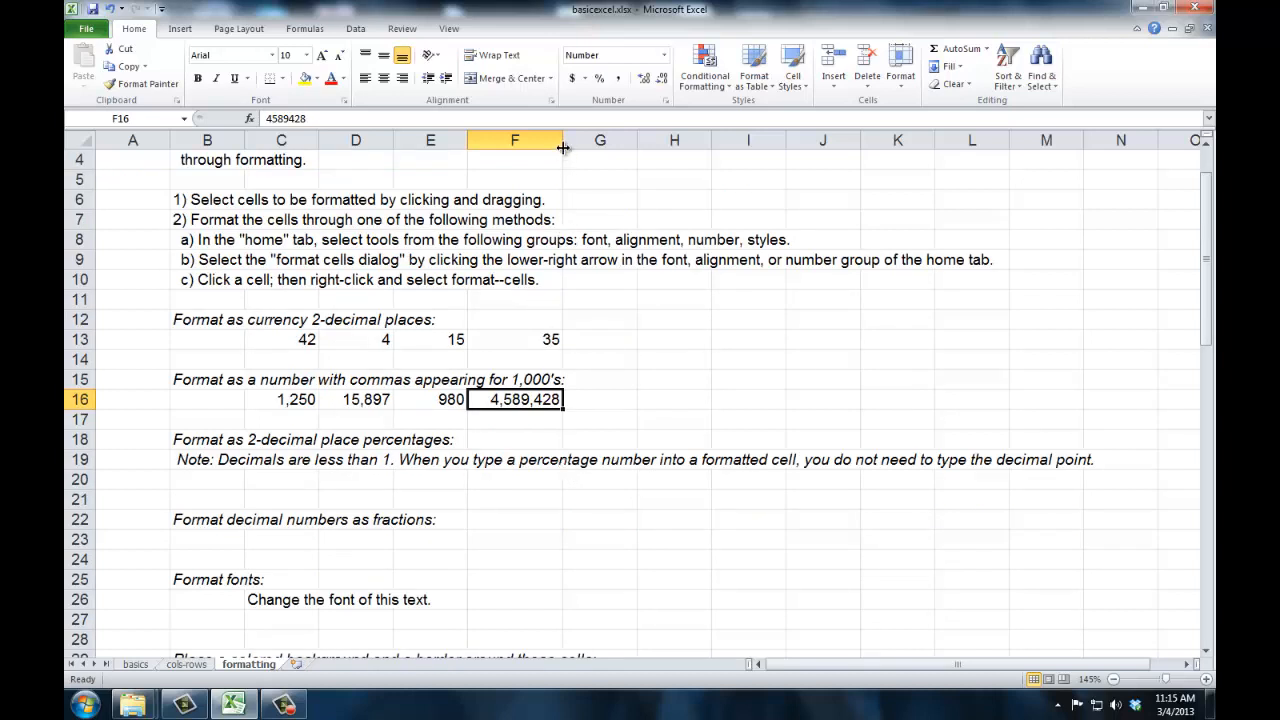
drag(564, 142, 536, 142)
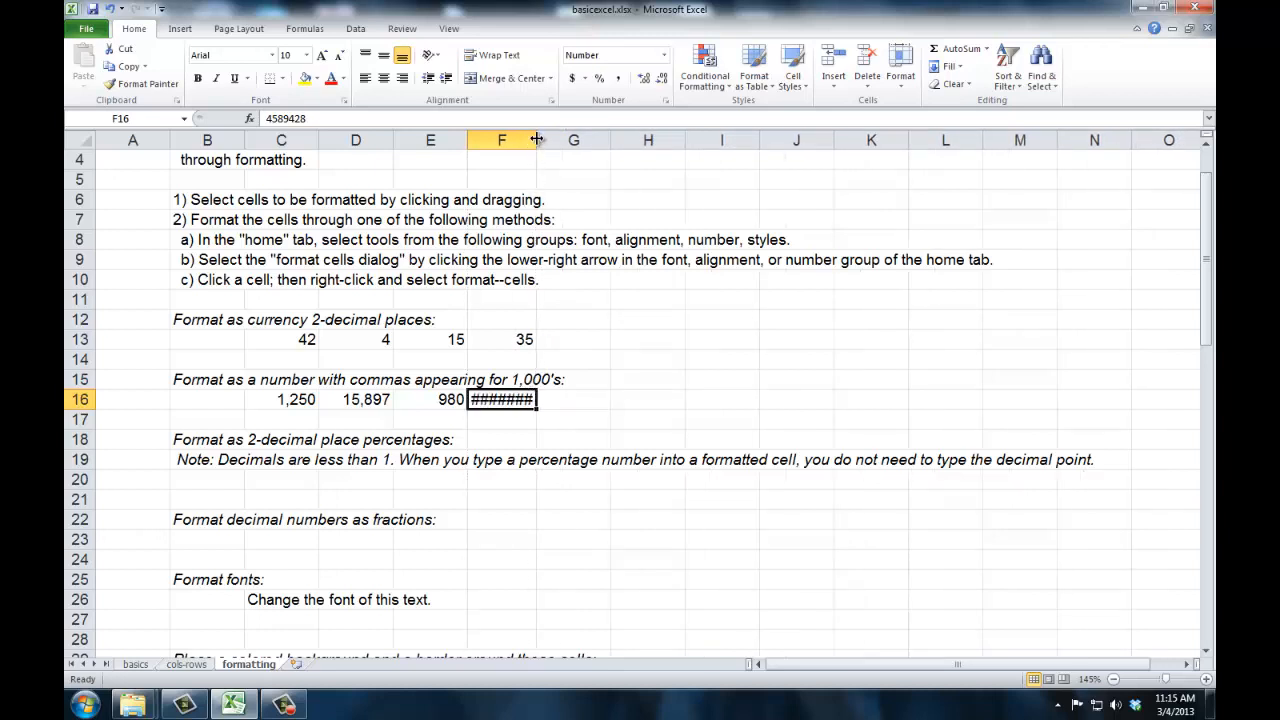
drag(537, 141, 575, 140)
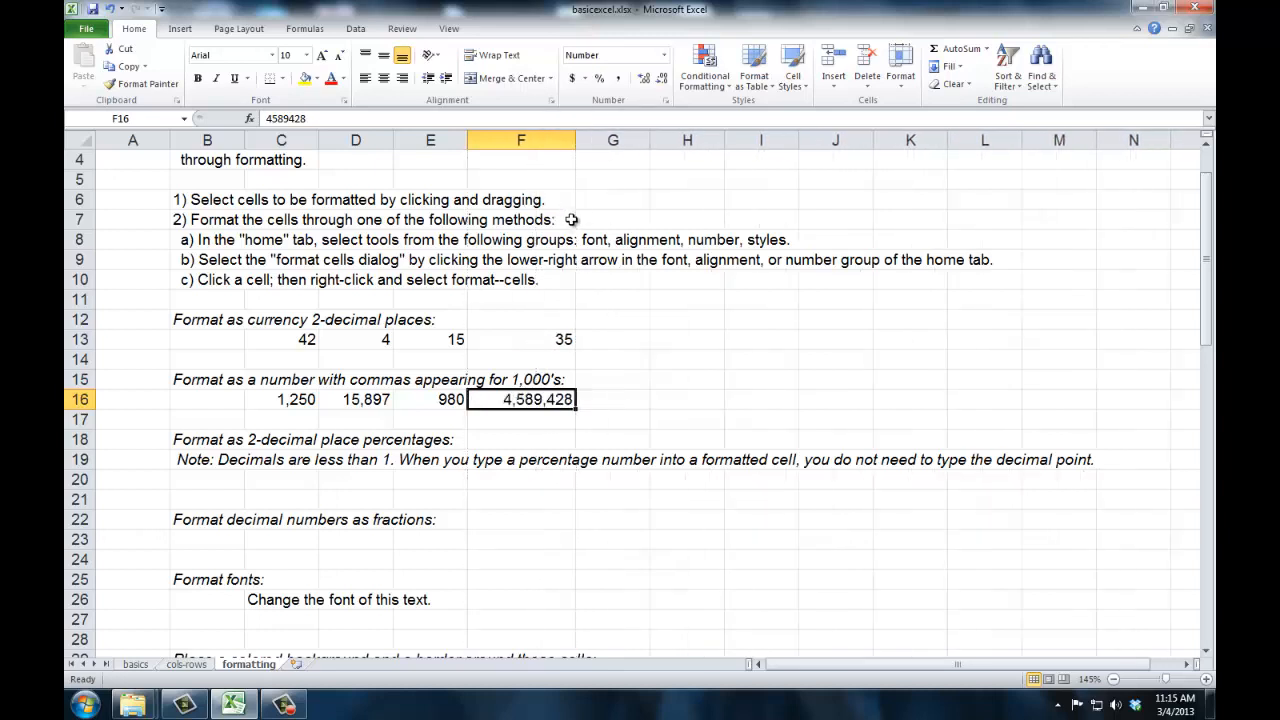
- Enter 100 in B20 and 95 in C20, below the note on percentages
scroll(571, 219, down, 3)
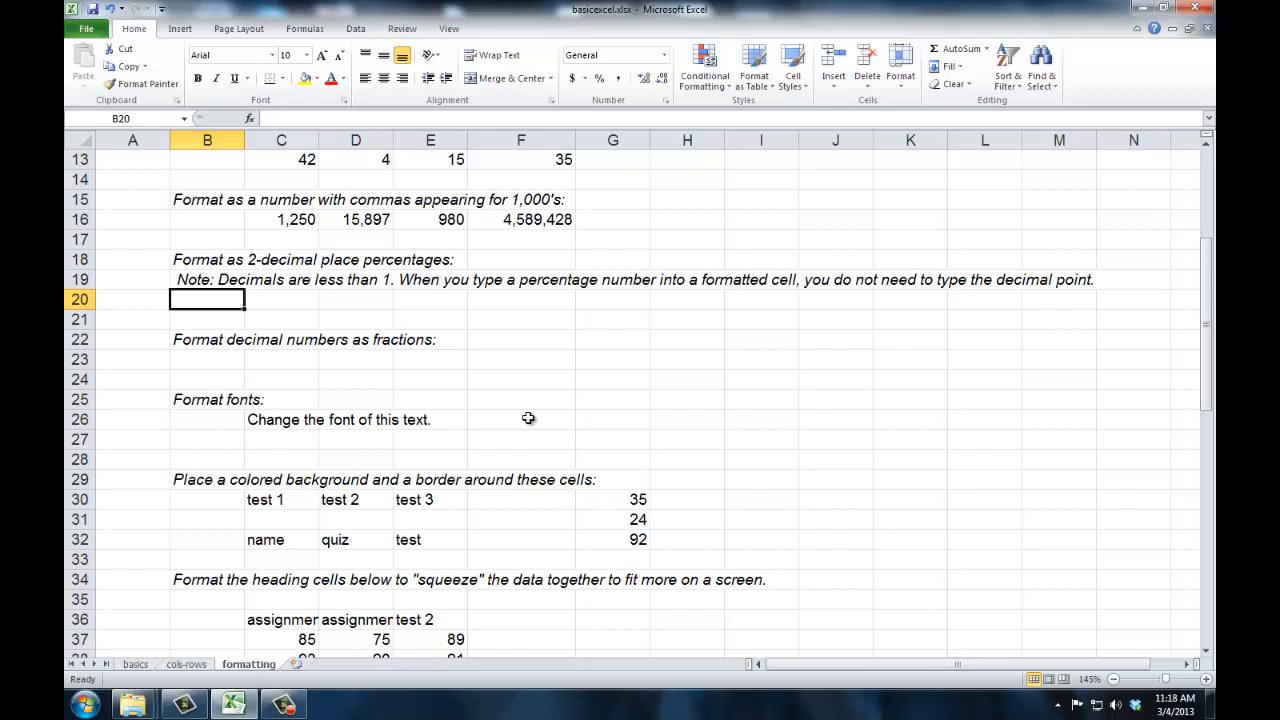
text(100)
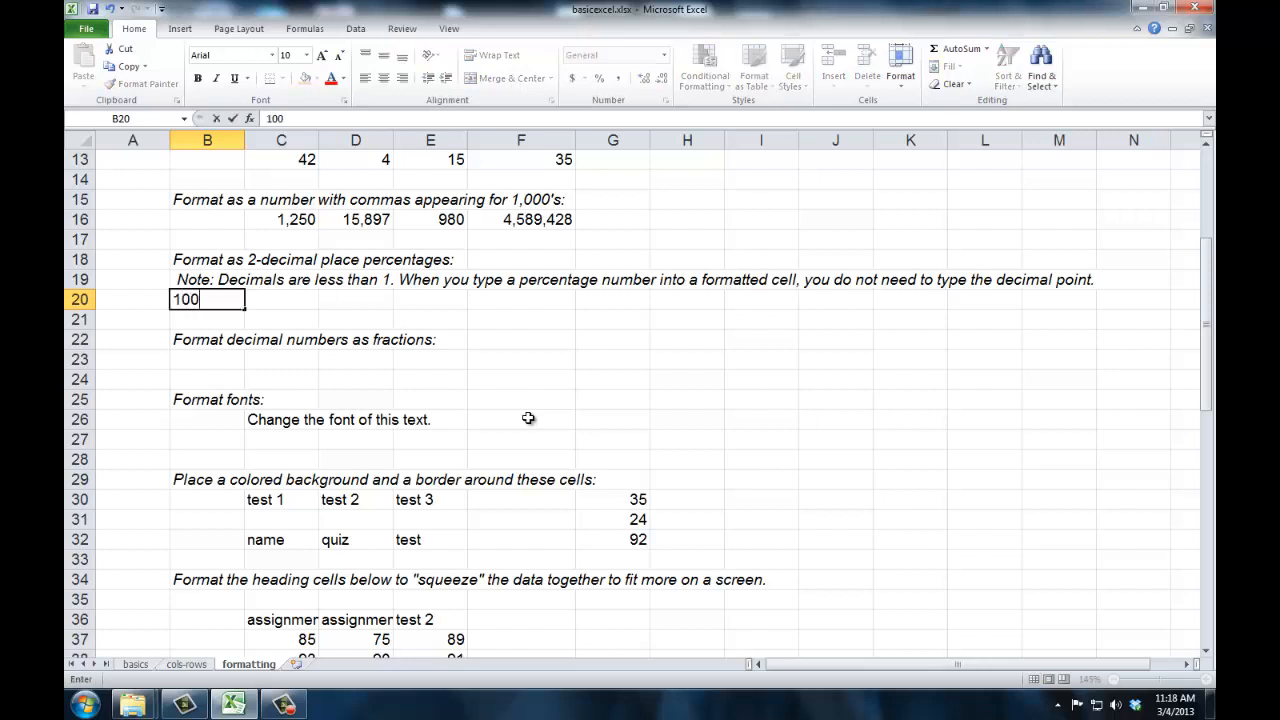
key(Tab)
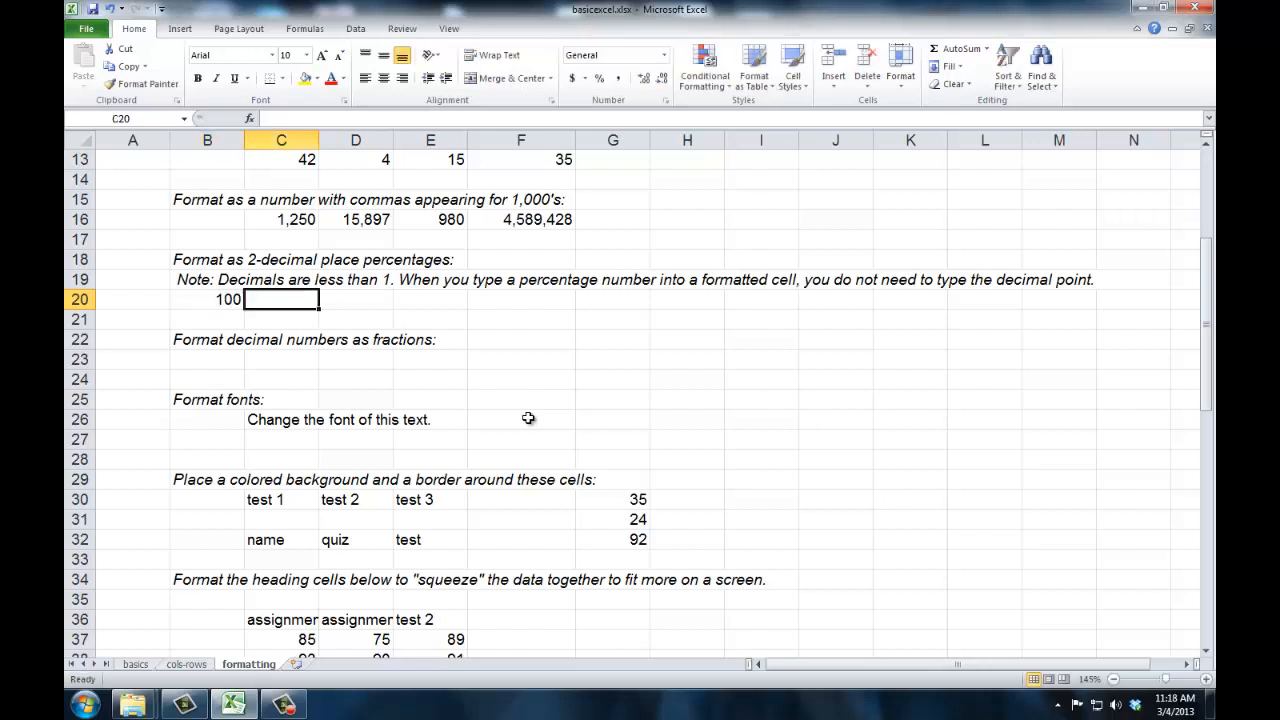
text(95)
key(Tab)
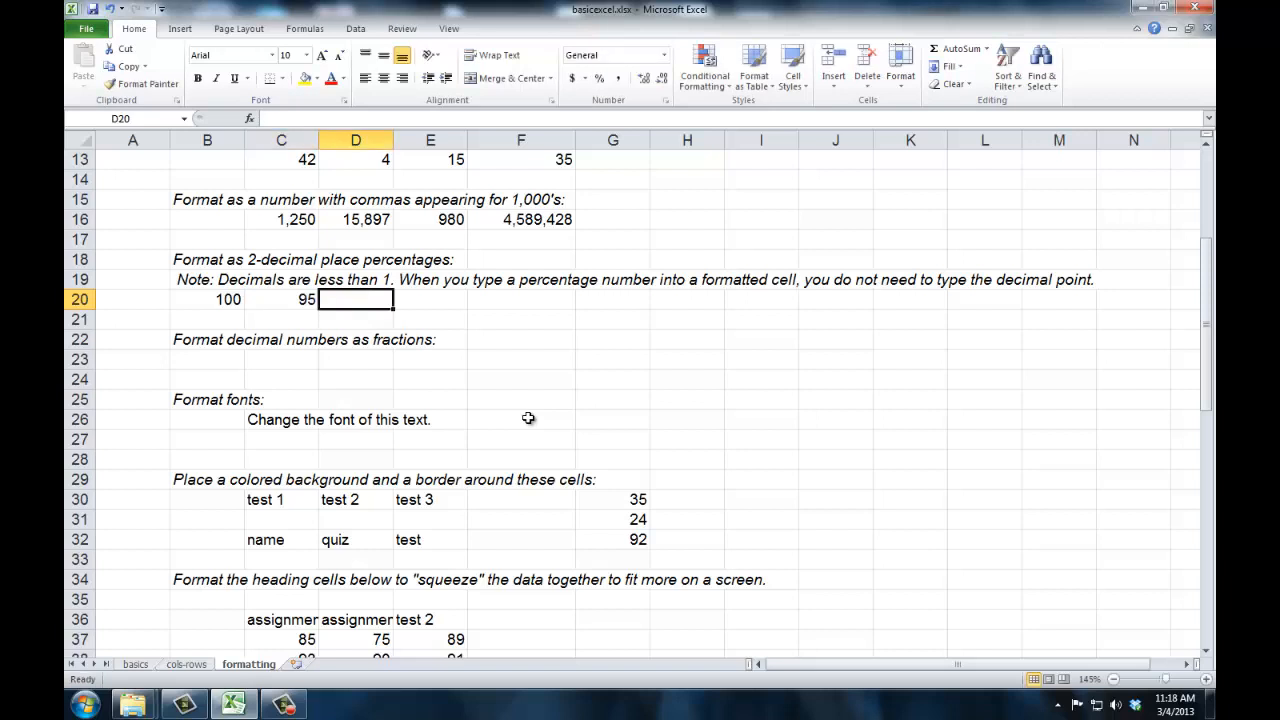
- Format cells B20:C20 with the Percentage category and 2 decimal places
key(Left)
key(Left)
key(shift+Right)
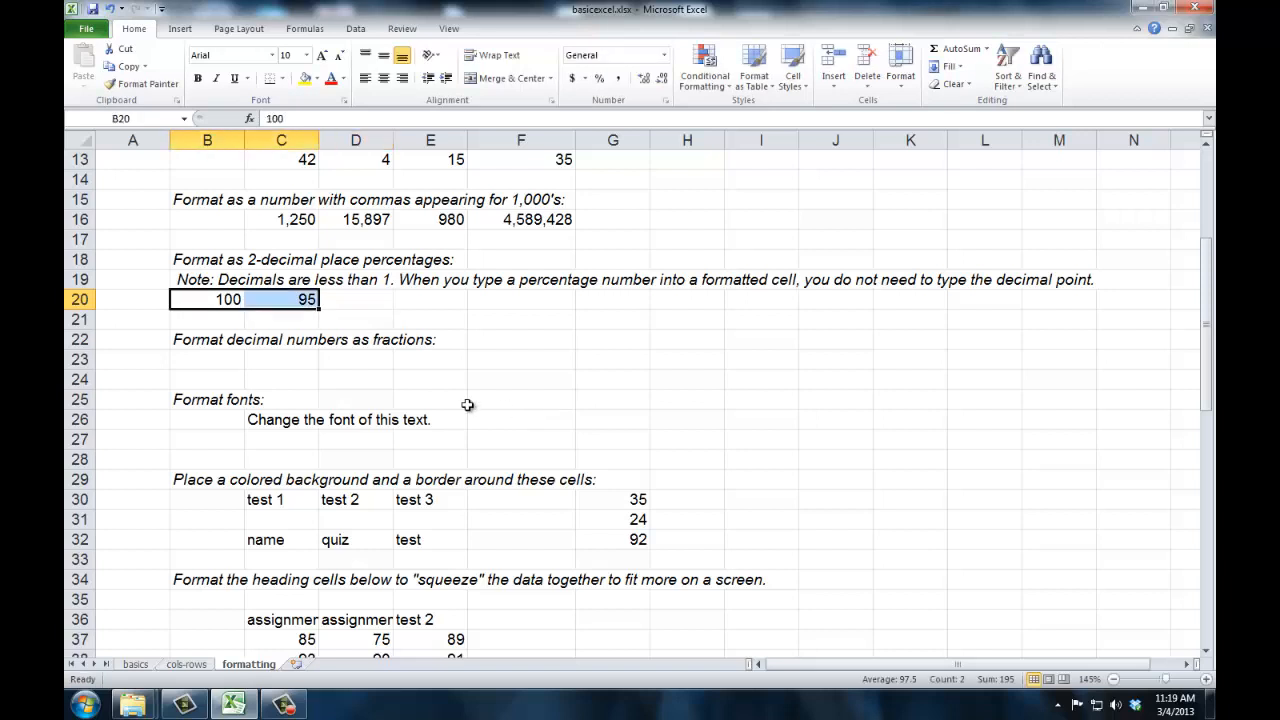
right_click(292, 301)
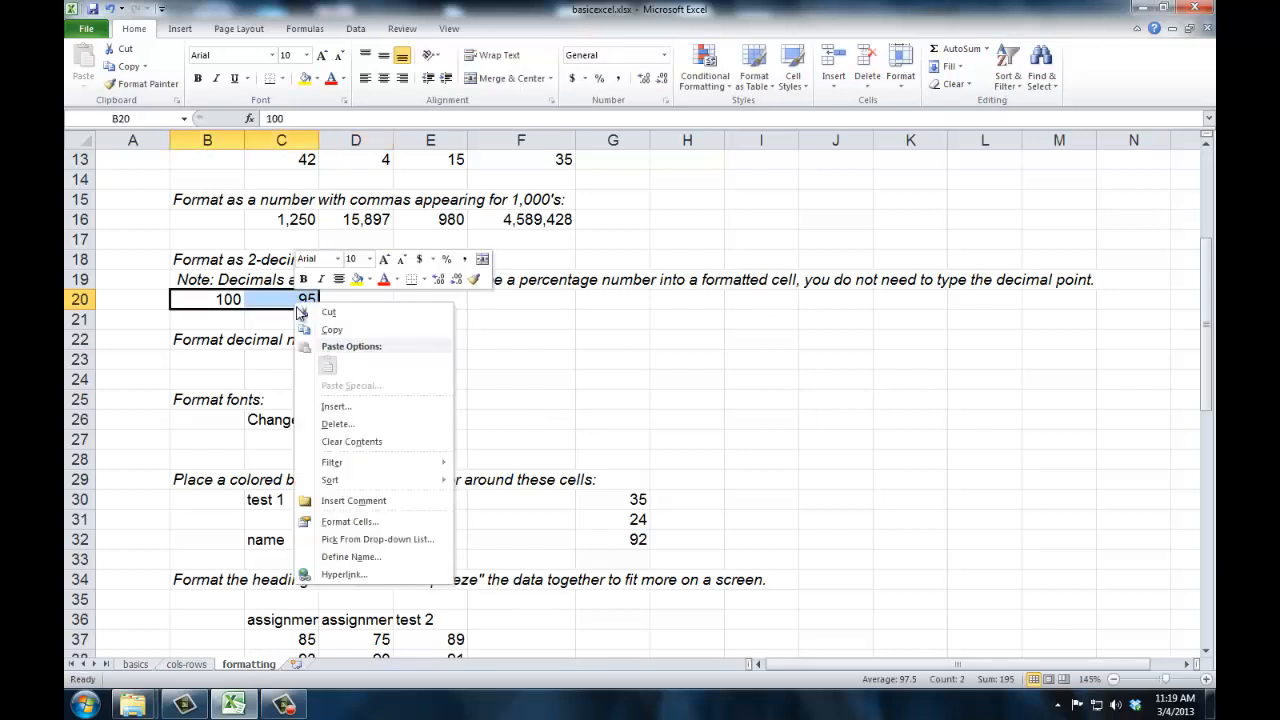
click(345, 521)
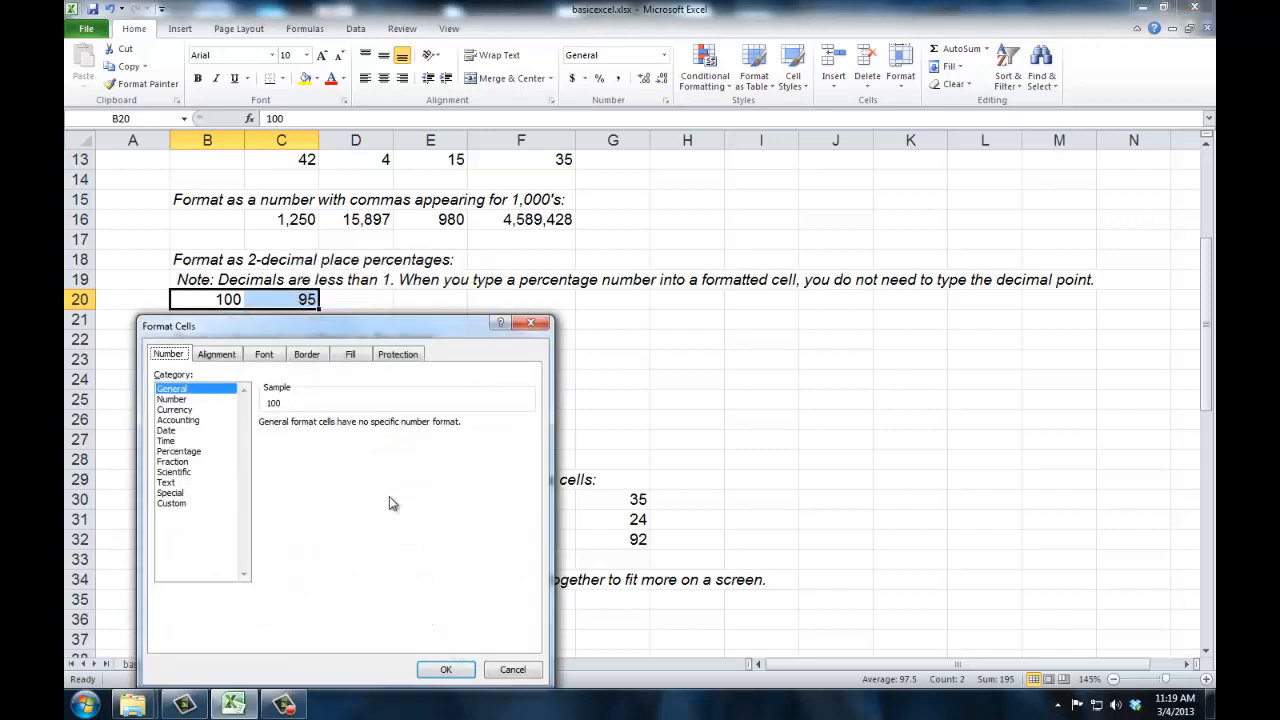
click(188, 451)
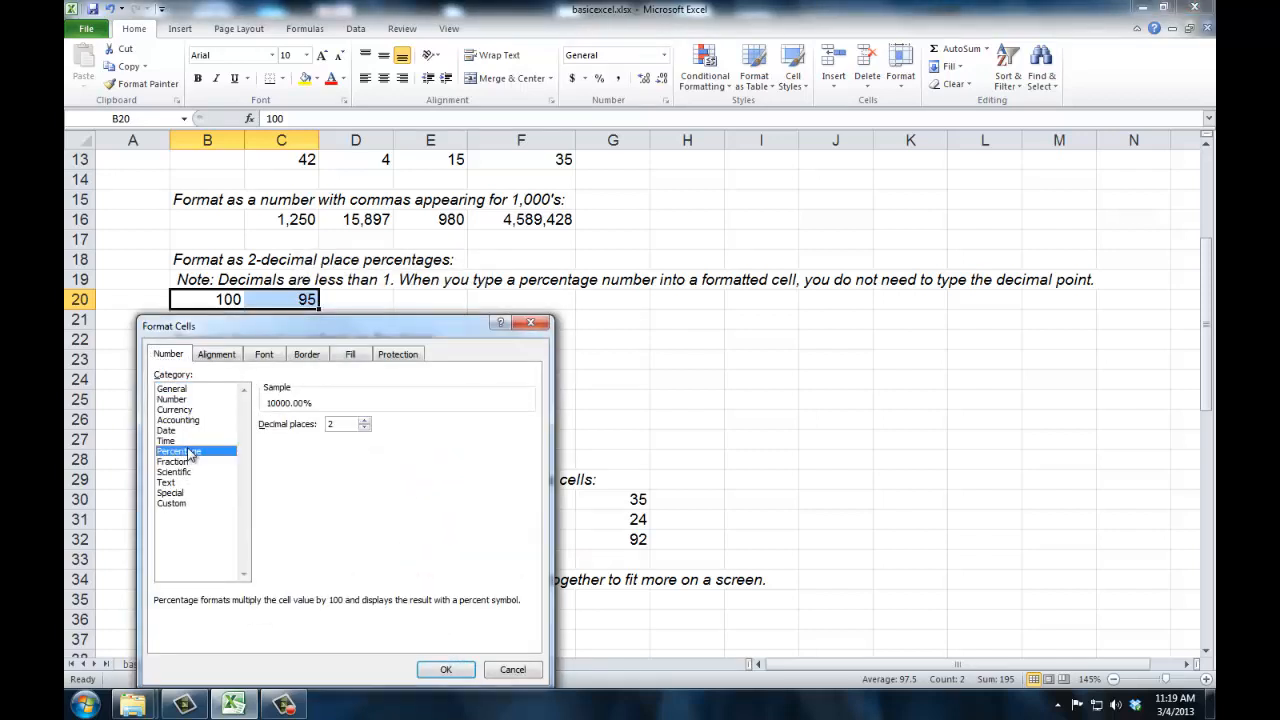
click(442, 668)
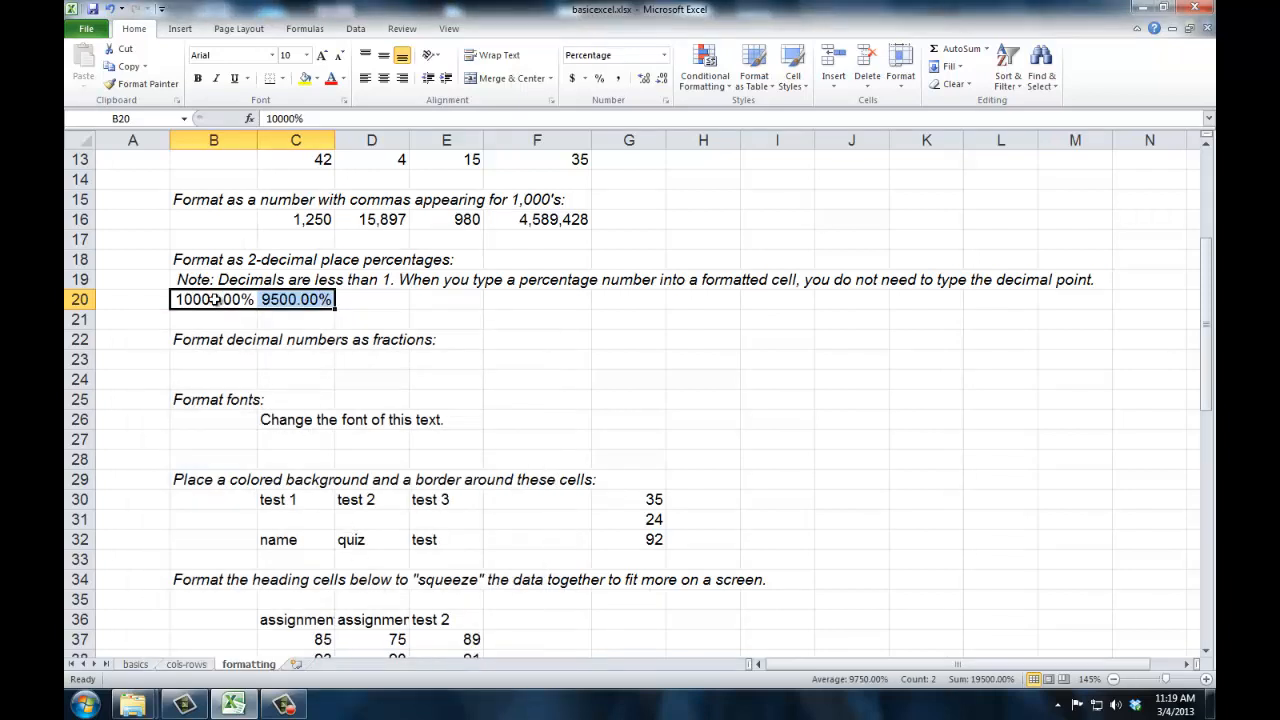
- Clear the contents of B20:C20, and re-enter 100 in B20 and 95 in C20
key(Delete)
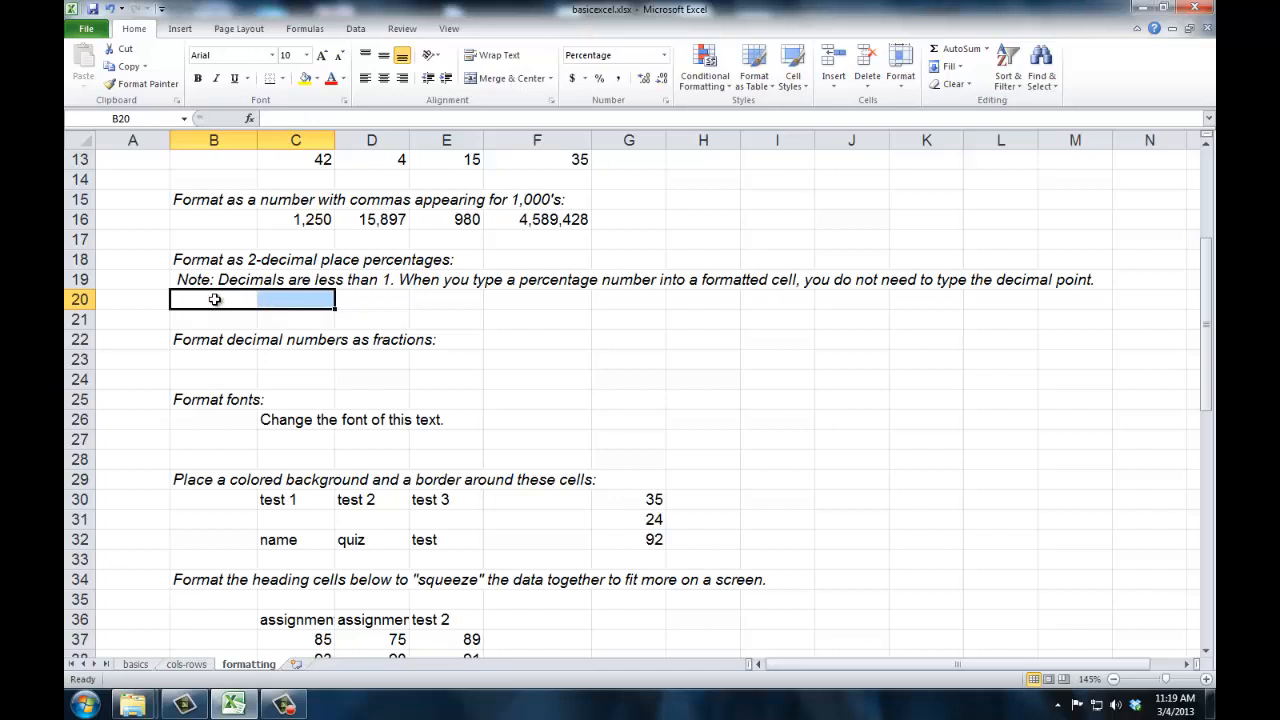
click(214, 299)
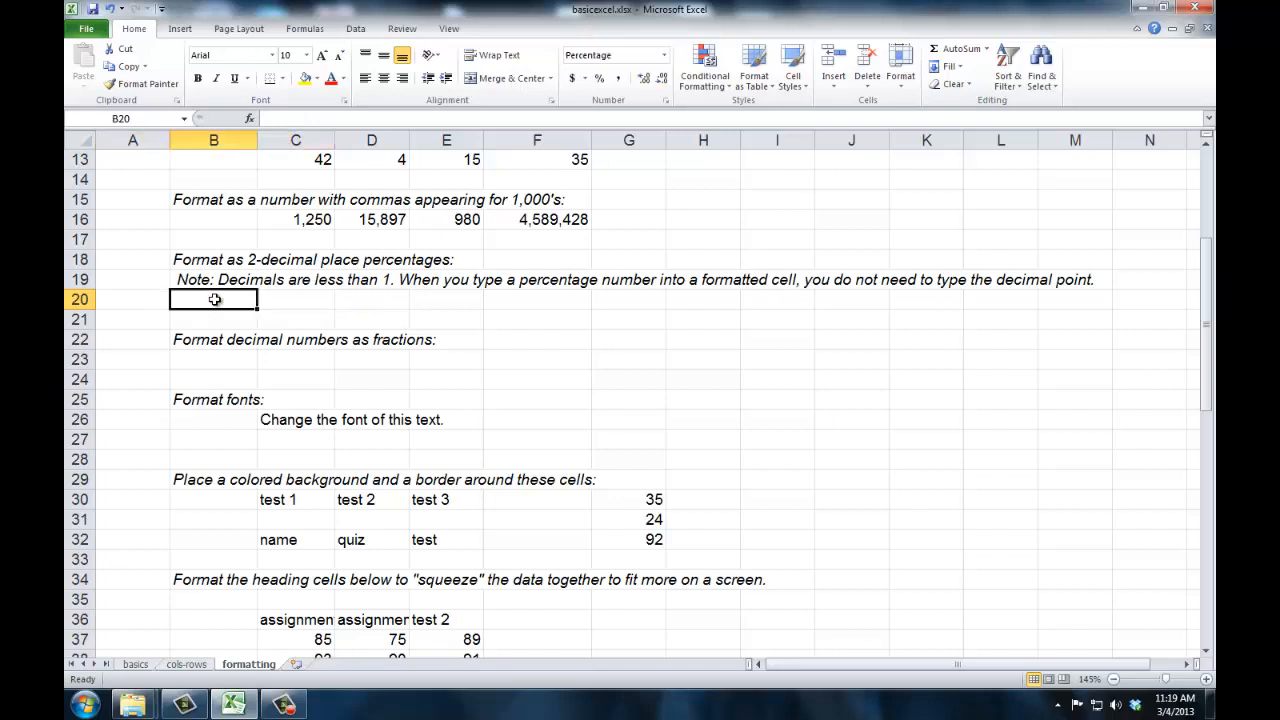
text(100)
key(Tab)
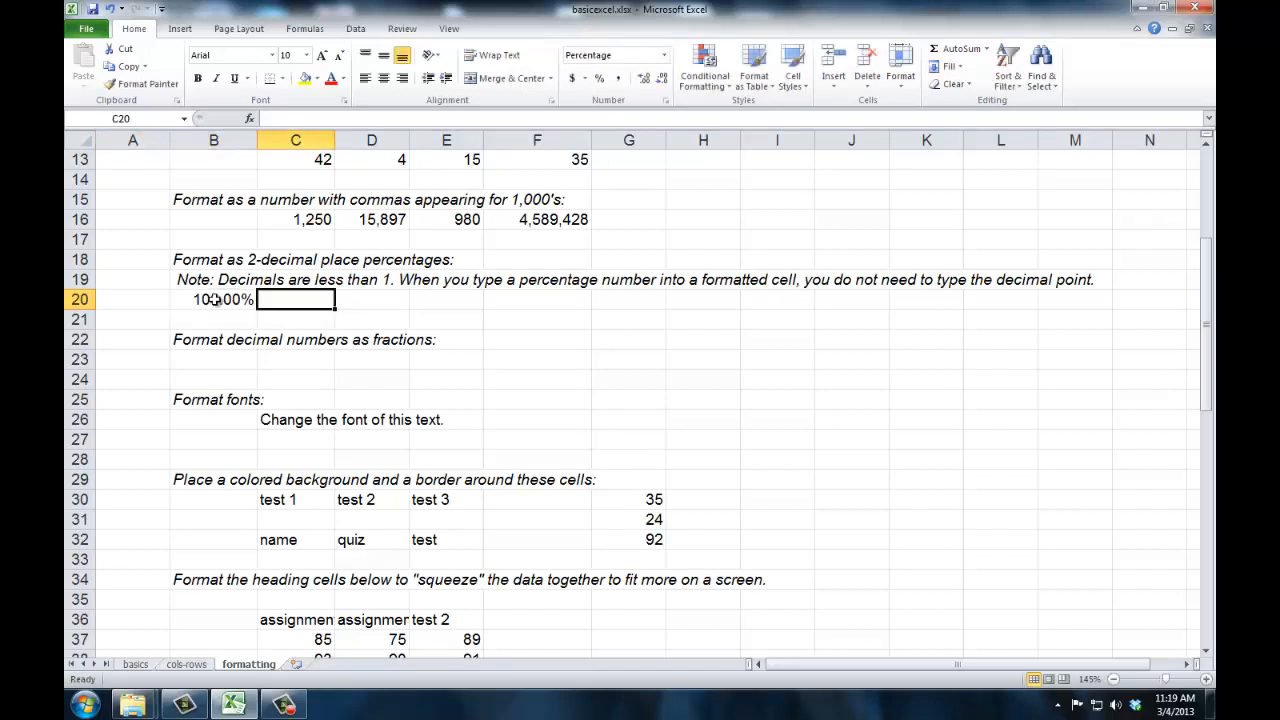
text(95)
key(Tab)
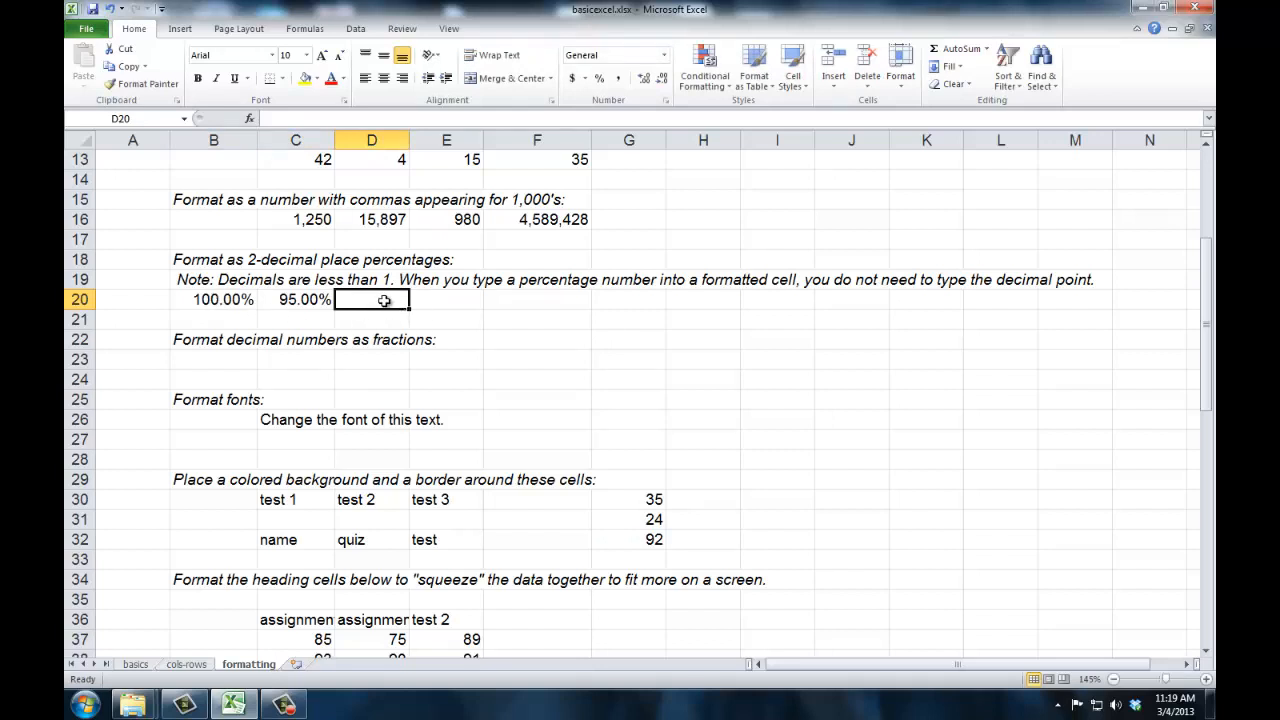
- Format cells D20:H20 with the Percentage category and 2 decimal places, and select D20
drag(383, 300, 708, 297)
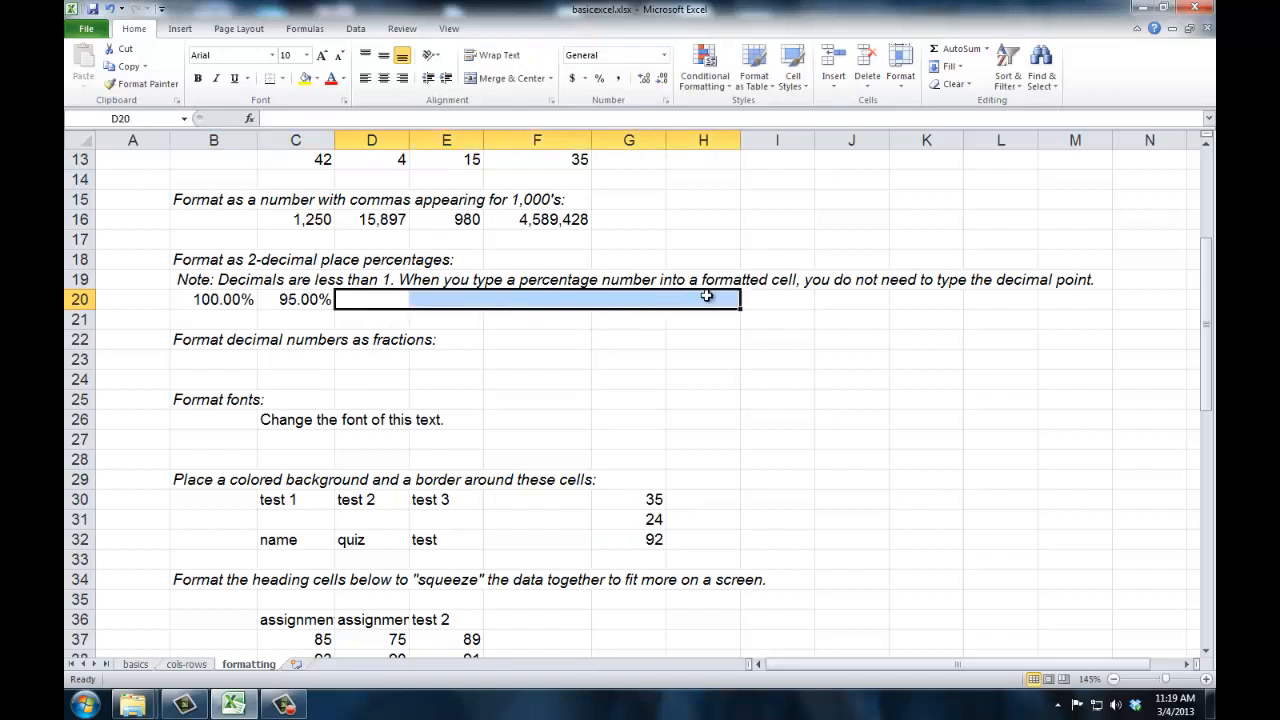
right_click(501, 299)
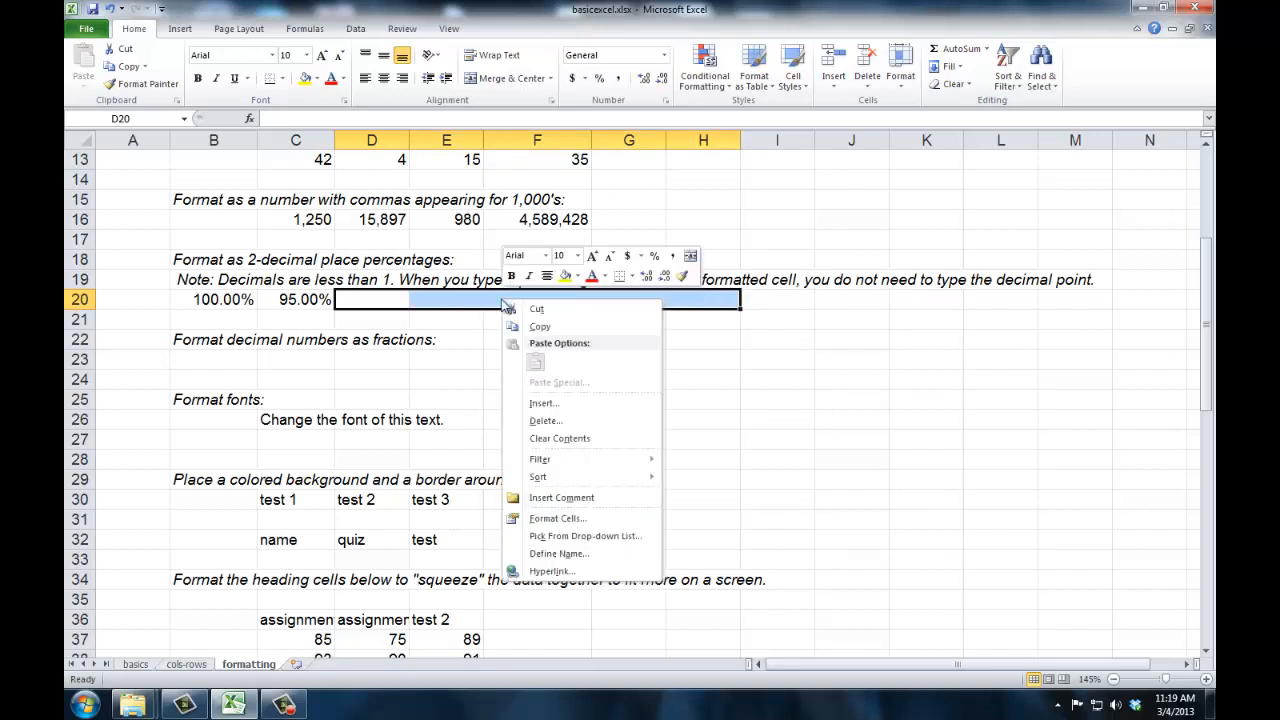
click(557, 518)
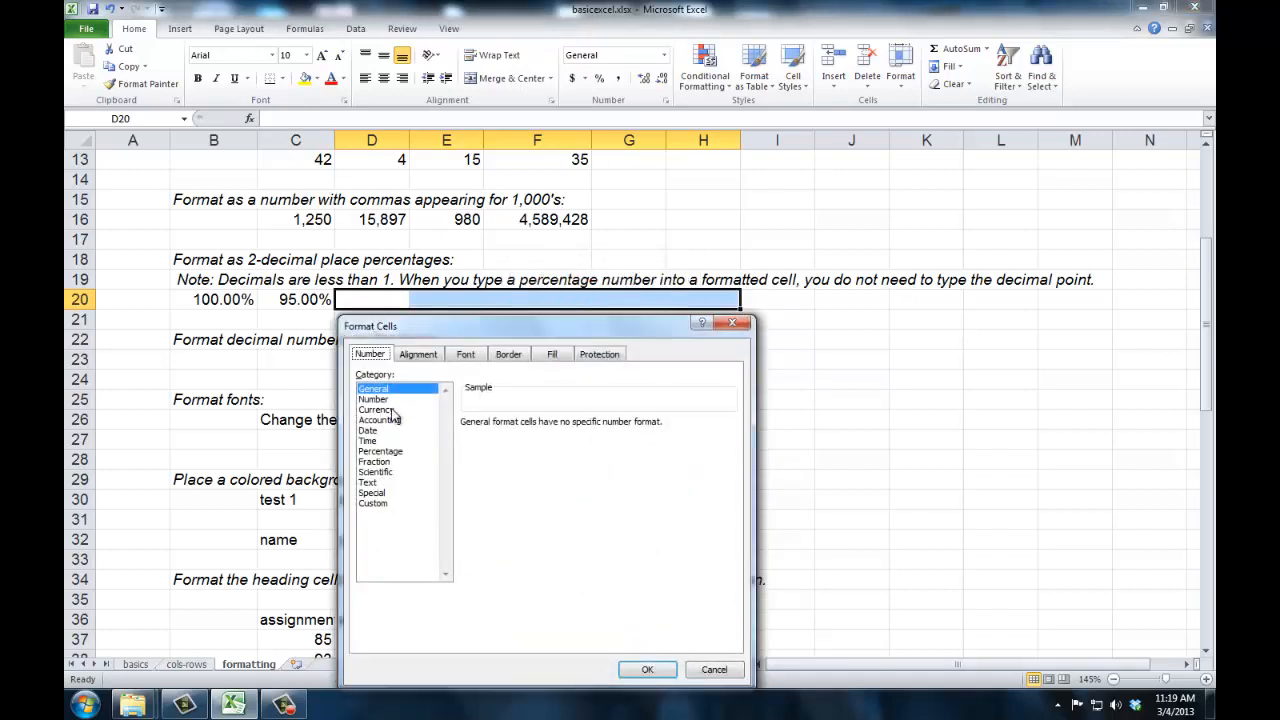
click(392, 451)
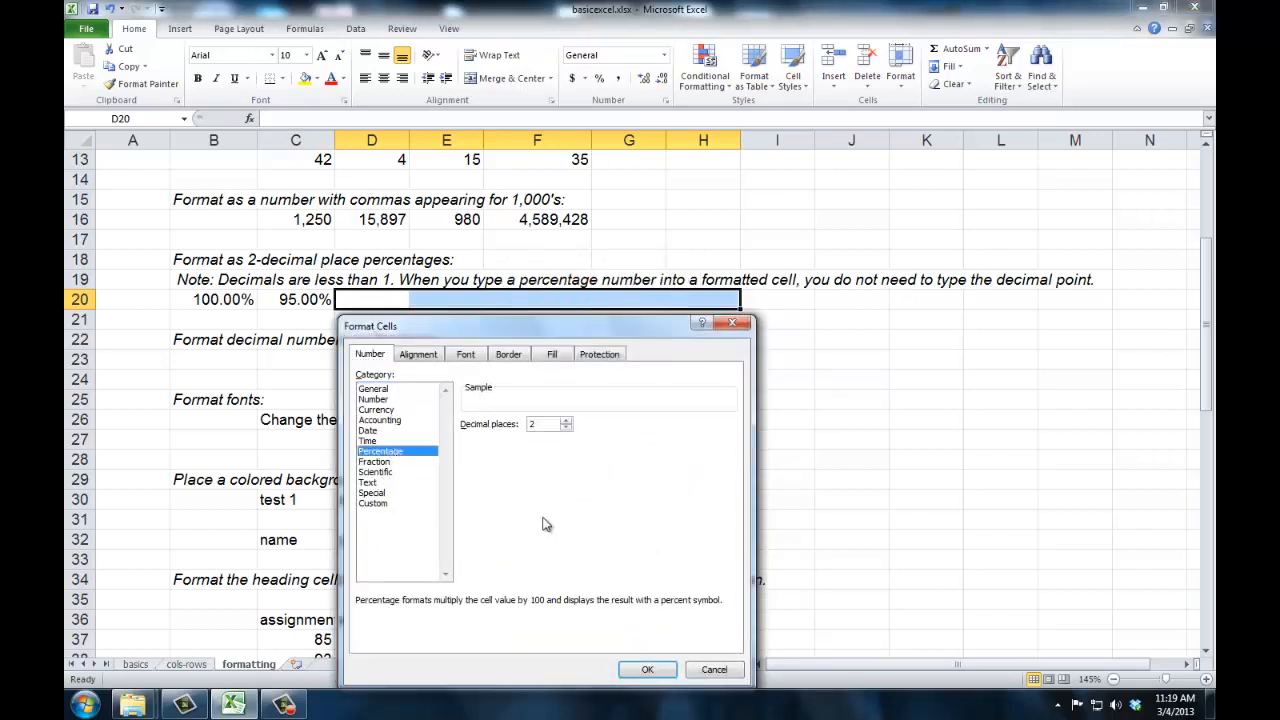
click(645, 669)
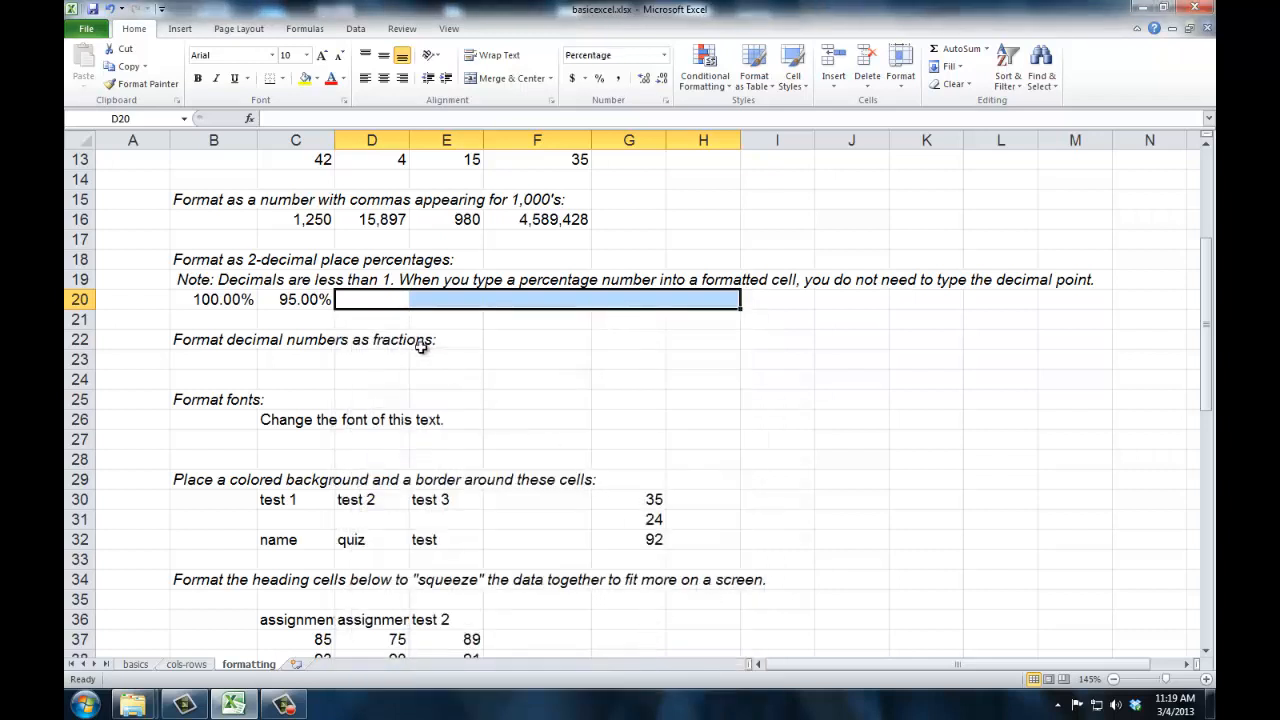
click(394, 300)
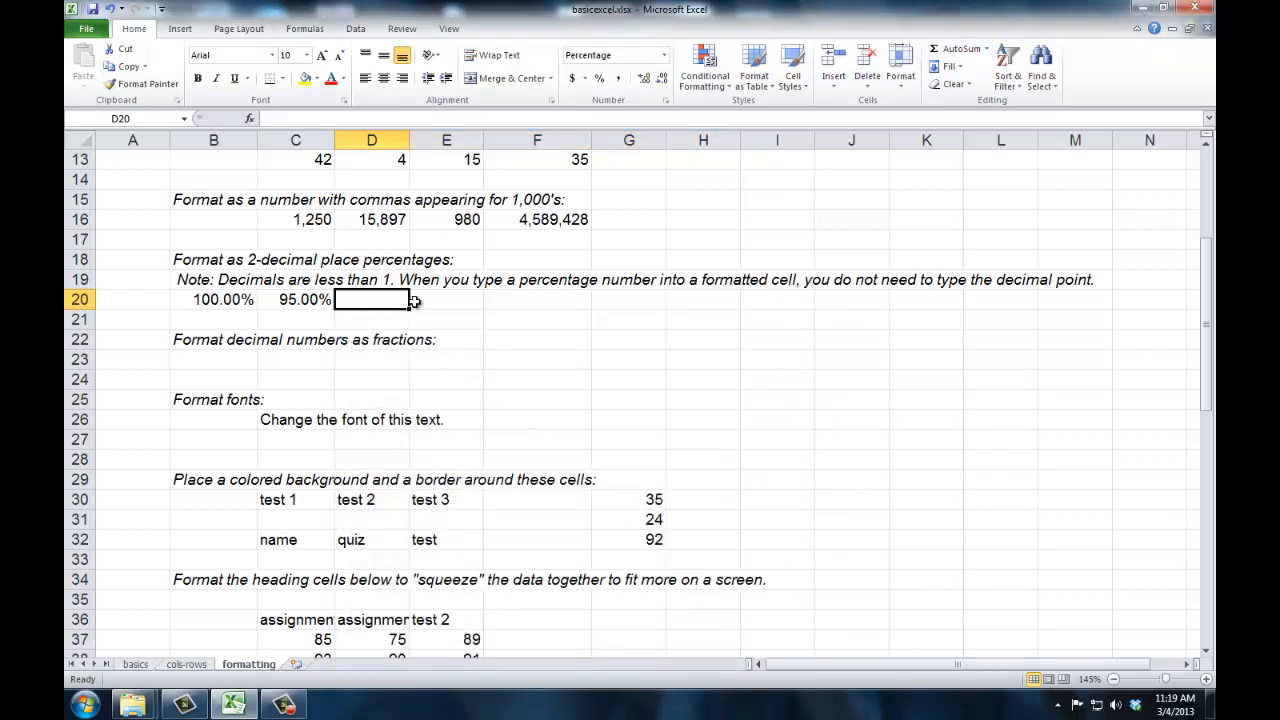
- Enter 100 in D20 and 95 in E20, the cells preformatted as percentages
text(100)
key(Tab)
text(95)
key(Tab)
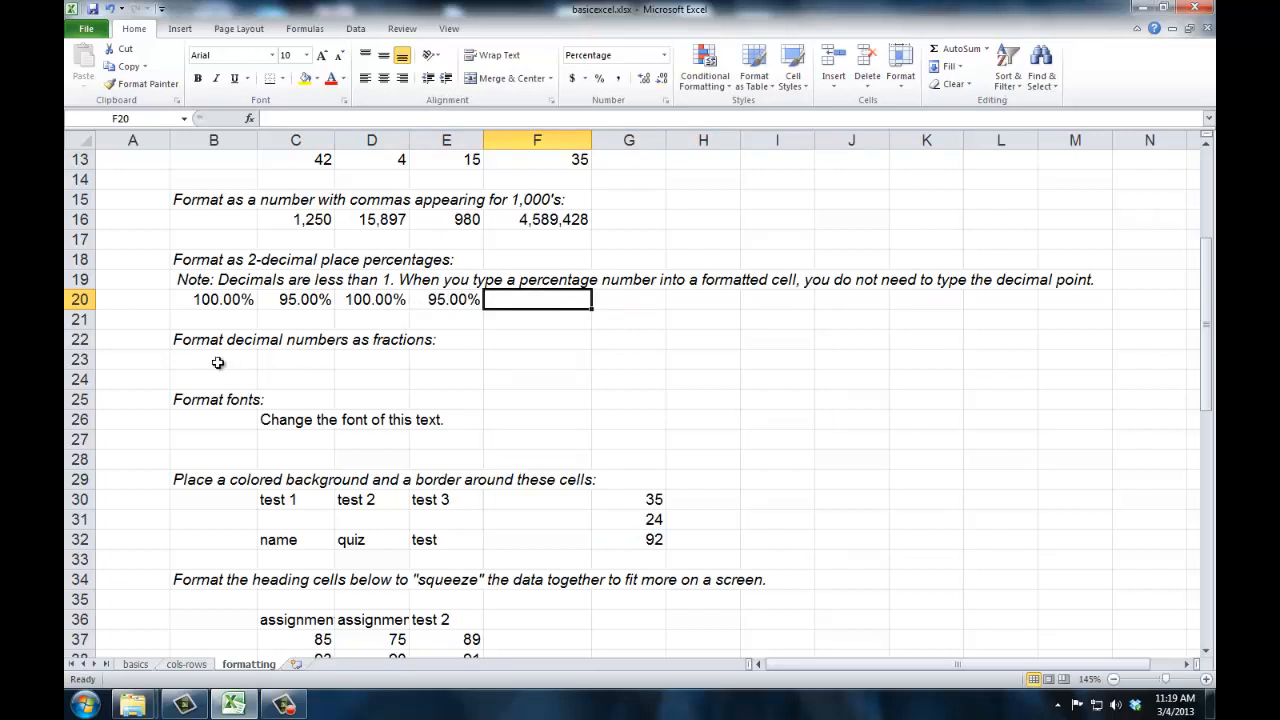
- Format cells B23:E23 with the Fraction category, using the type Up to two digits (21/25)
drag(218, 362, 442, 362)
right_click(442, 362)
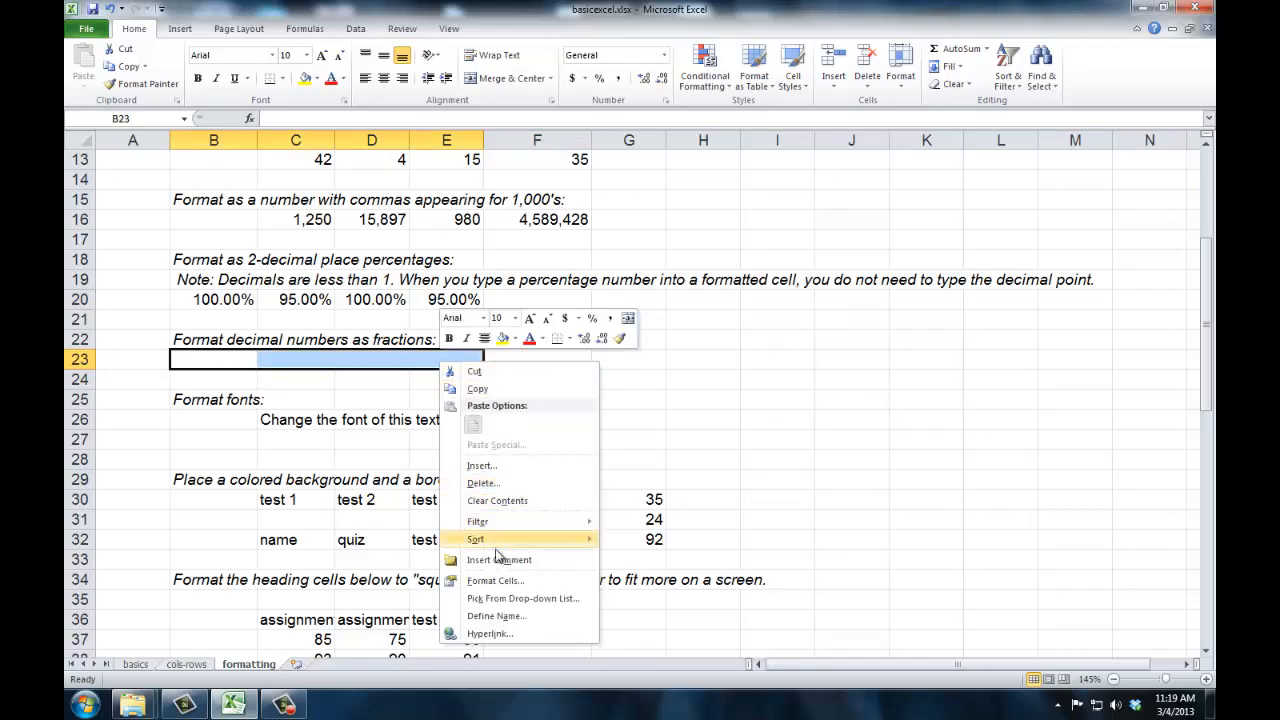
click(496, 580)
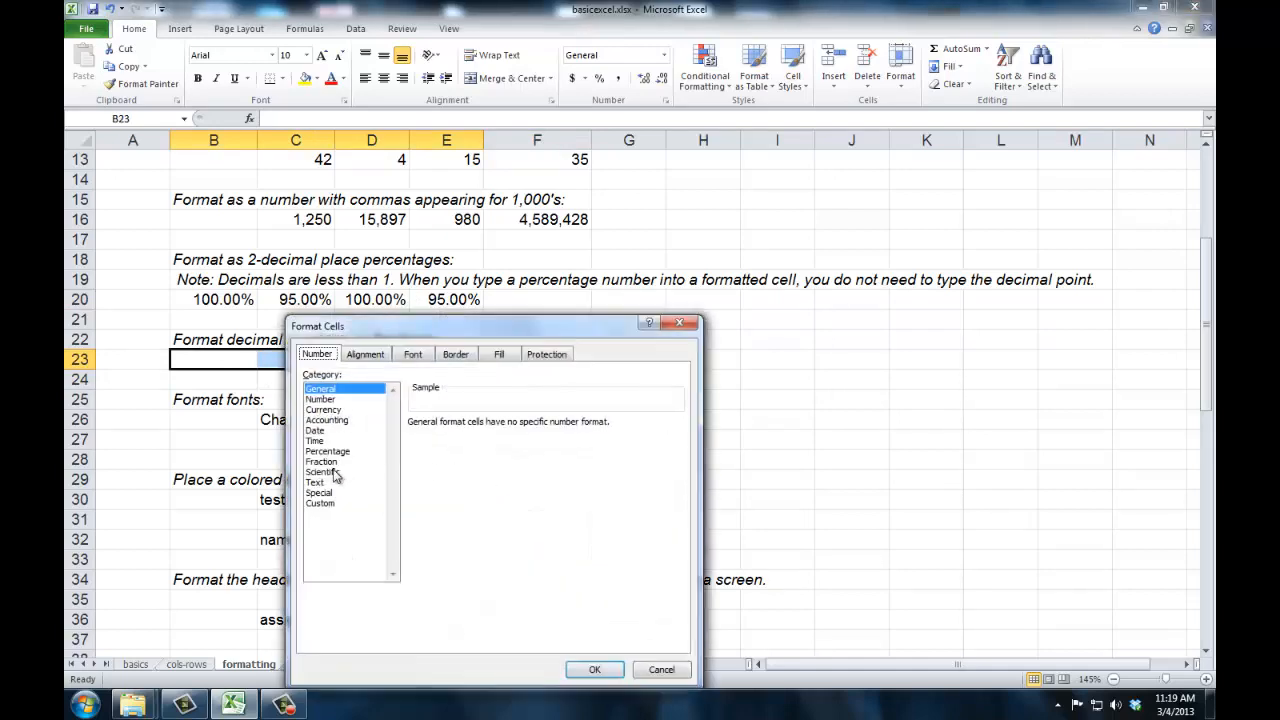
click(332, 462)
click(468, 446)
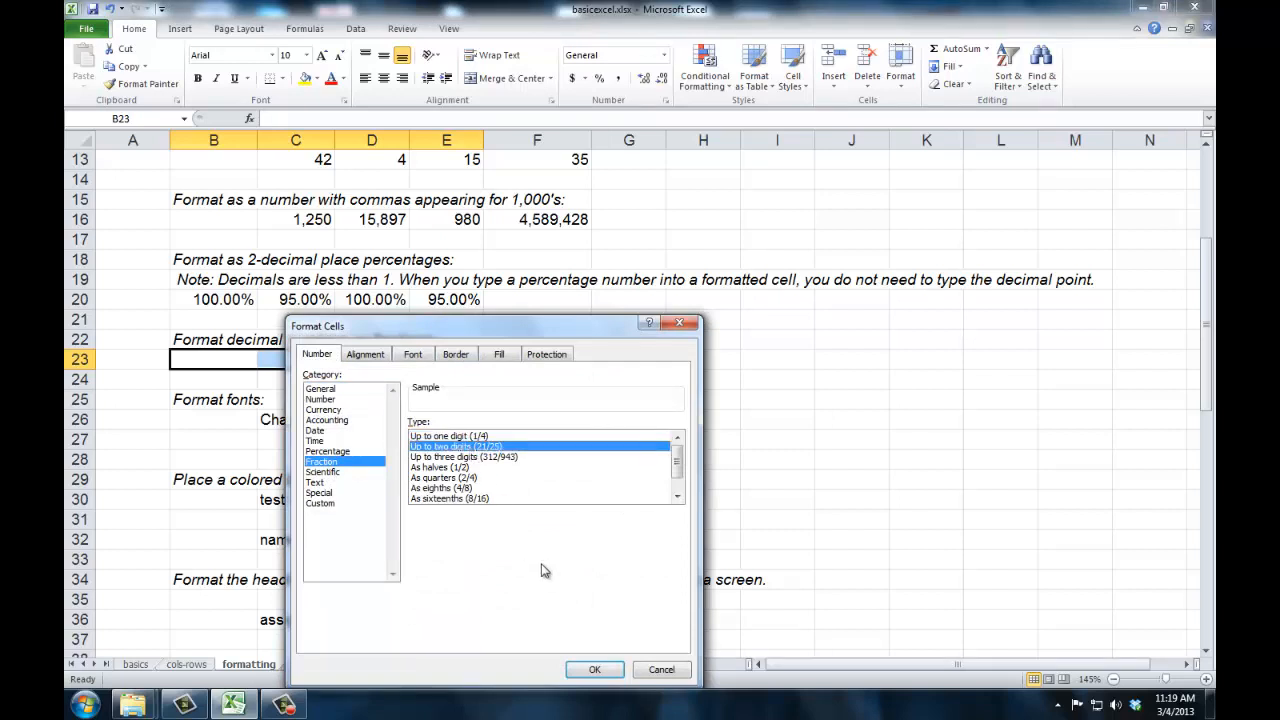
click(590, 669)
- Enter 2/5 in B23 and reselect the cell to check its stored value
click(245, 362)
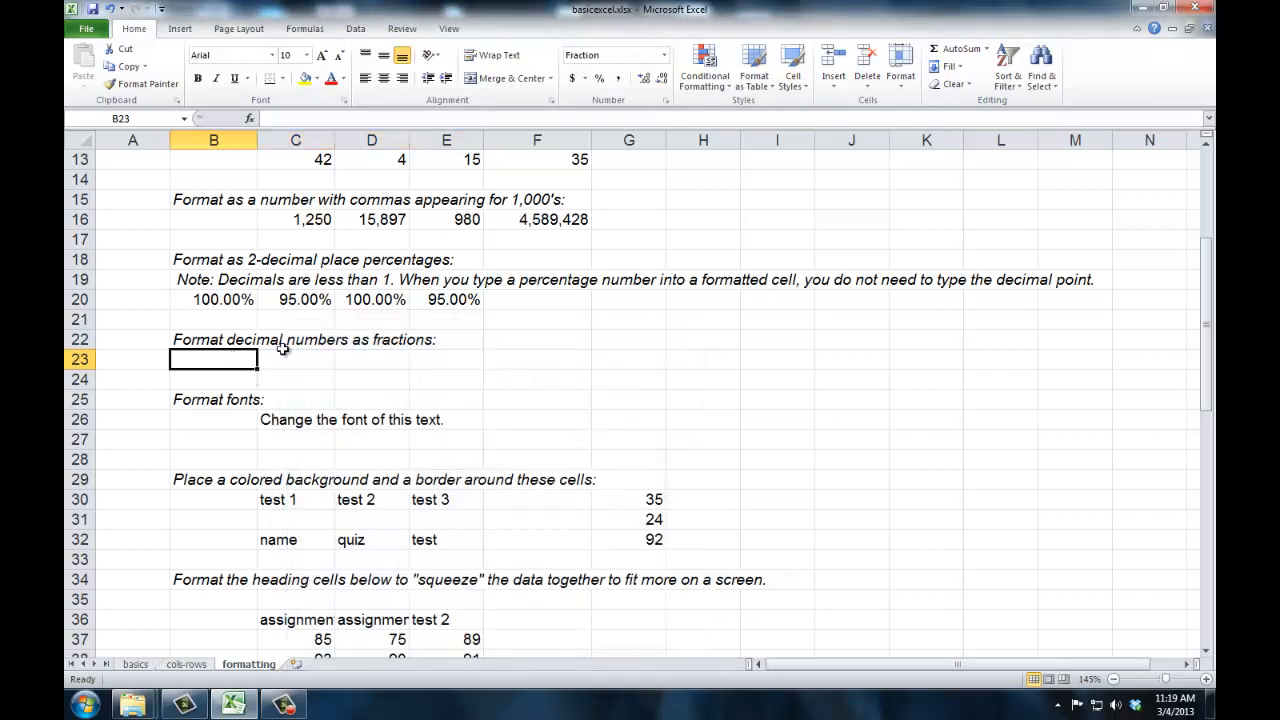
text(2/)
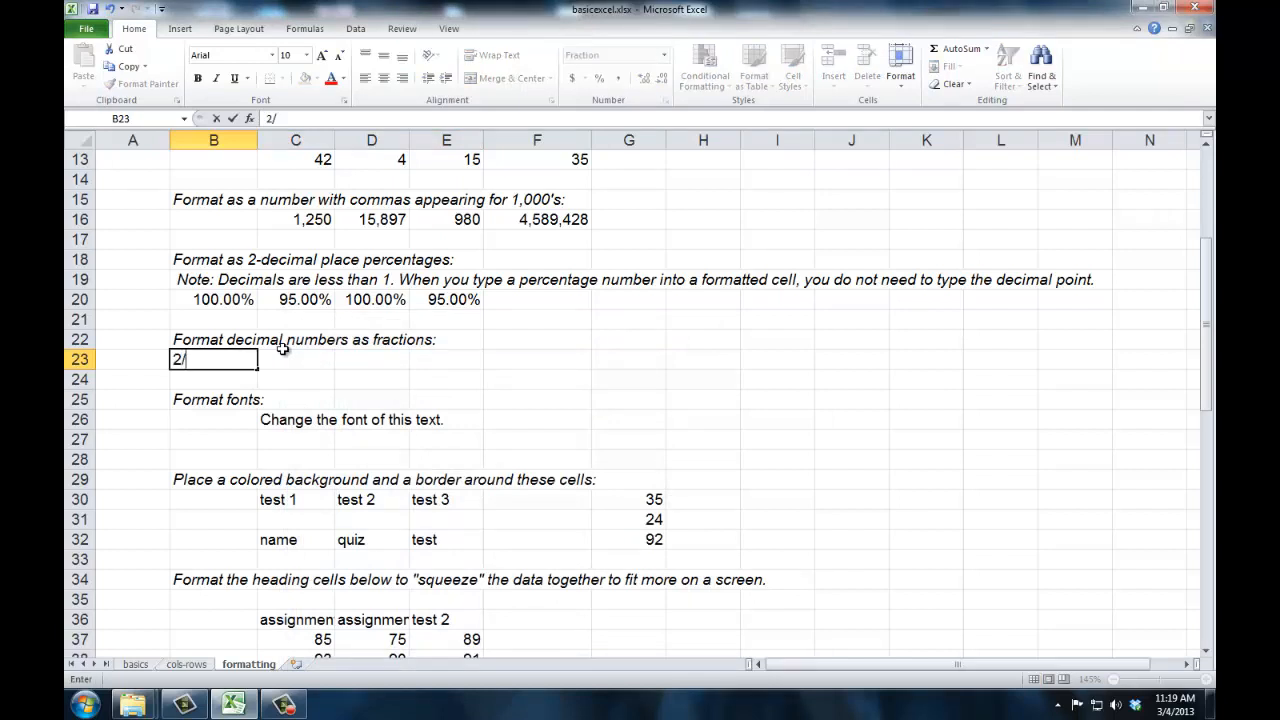
text(5)
click(285, 355)
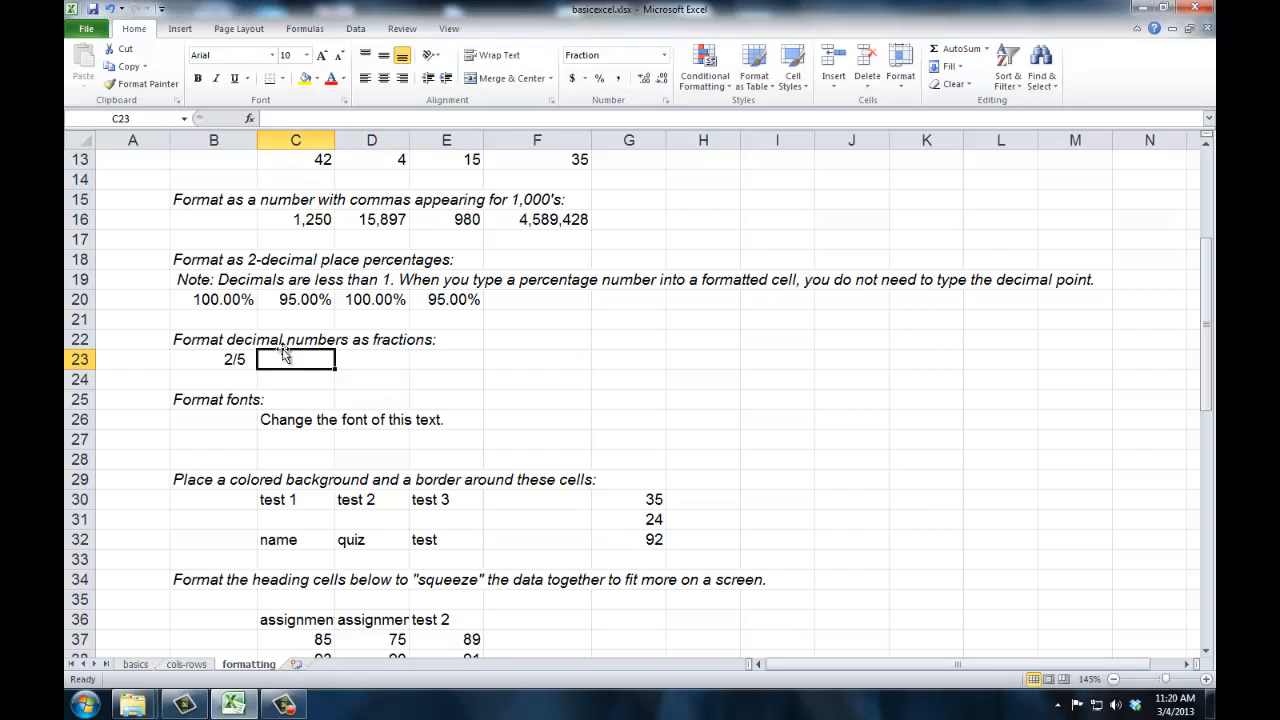
click(240, 358)
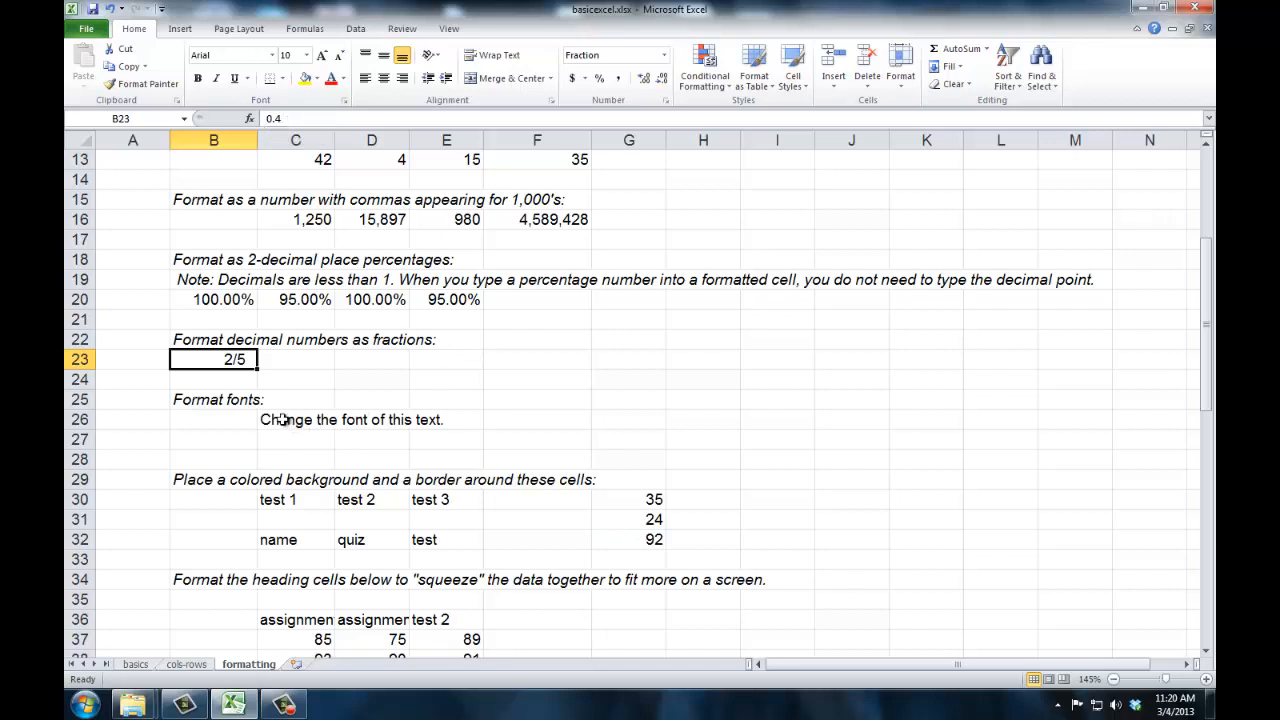
- Look at the cell formatting's font options for the text in C26, and close them without changing anything
drag(280, 420, 309, 420)
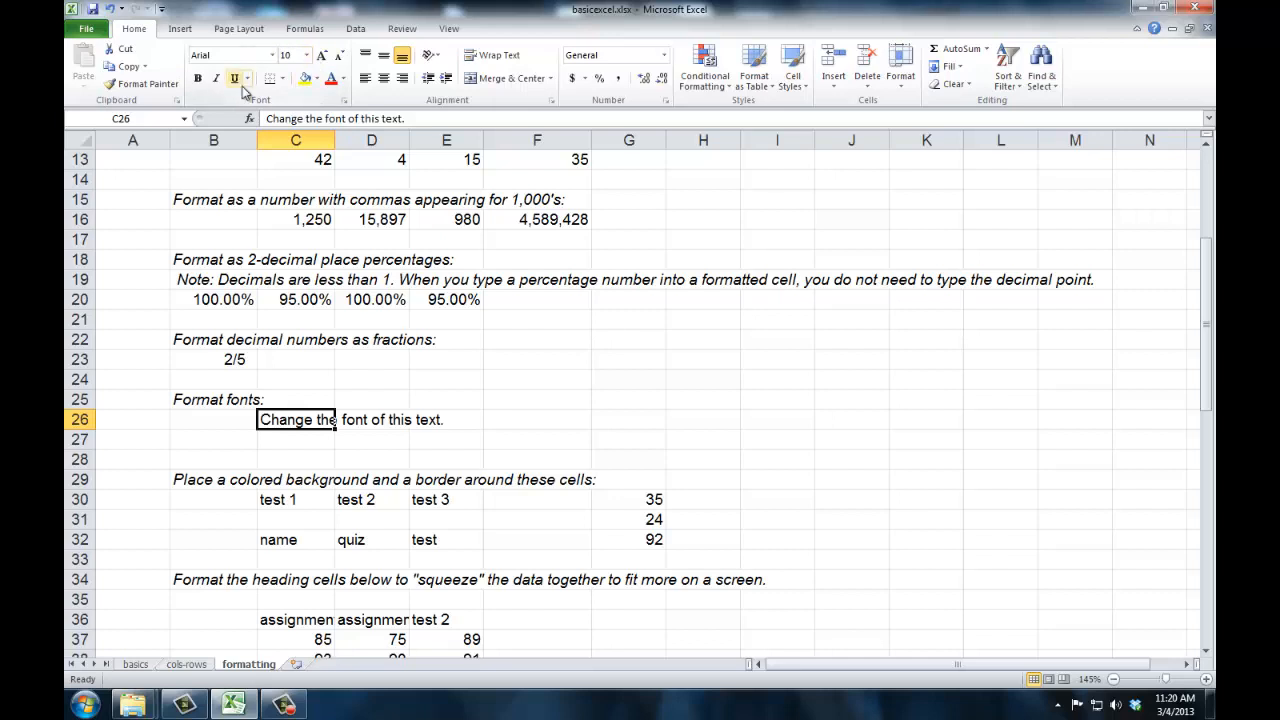
right_click(303, 424)
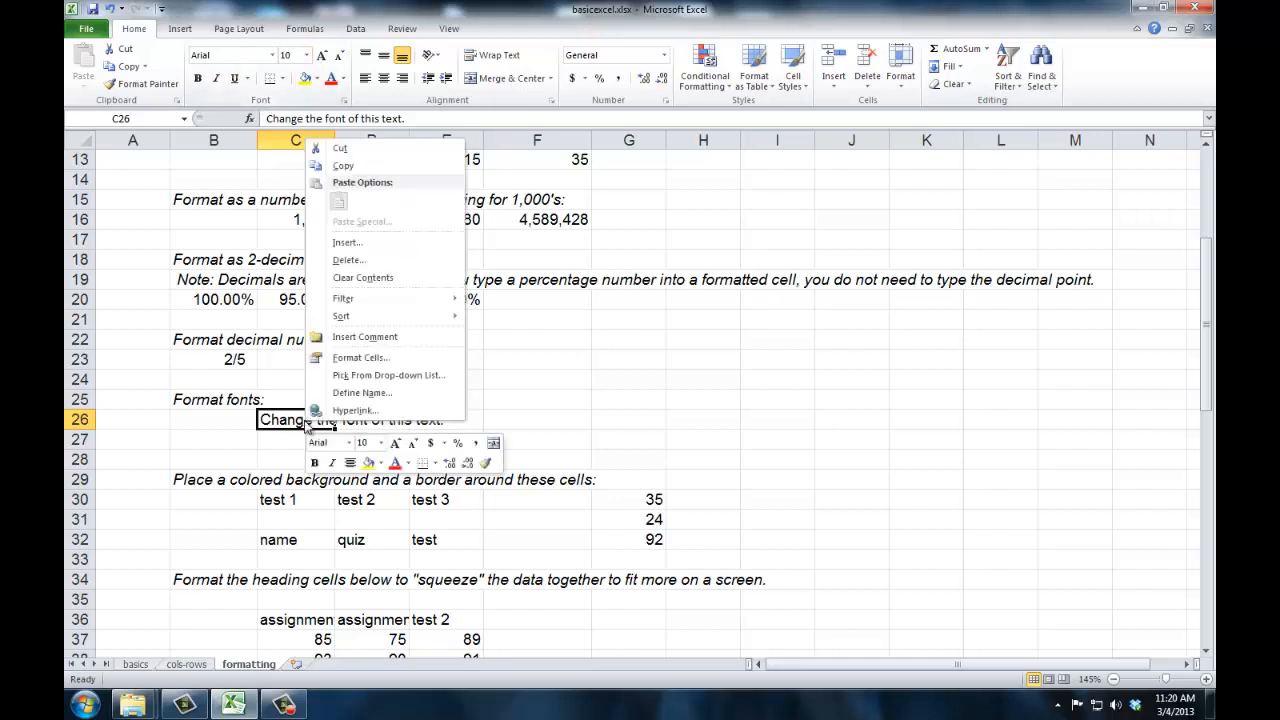
click(338, 358)
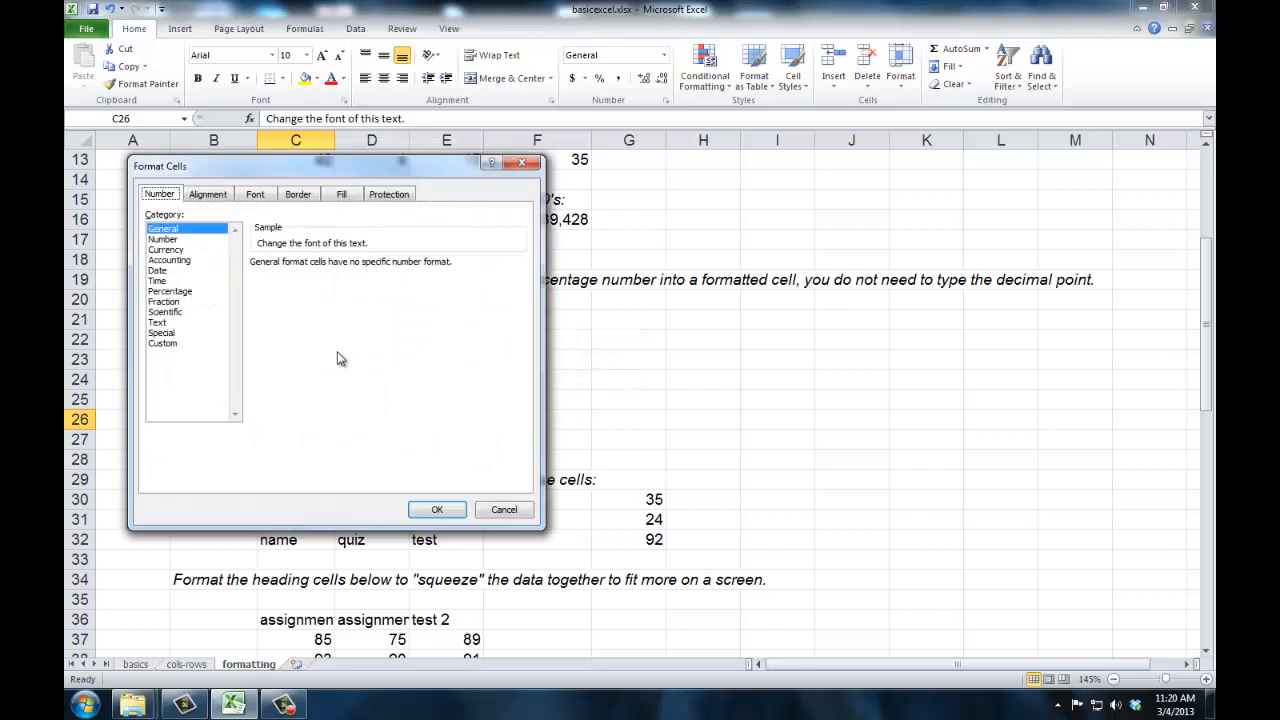
click(213, 196)
click(255, 196)
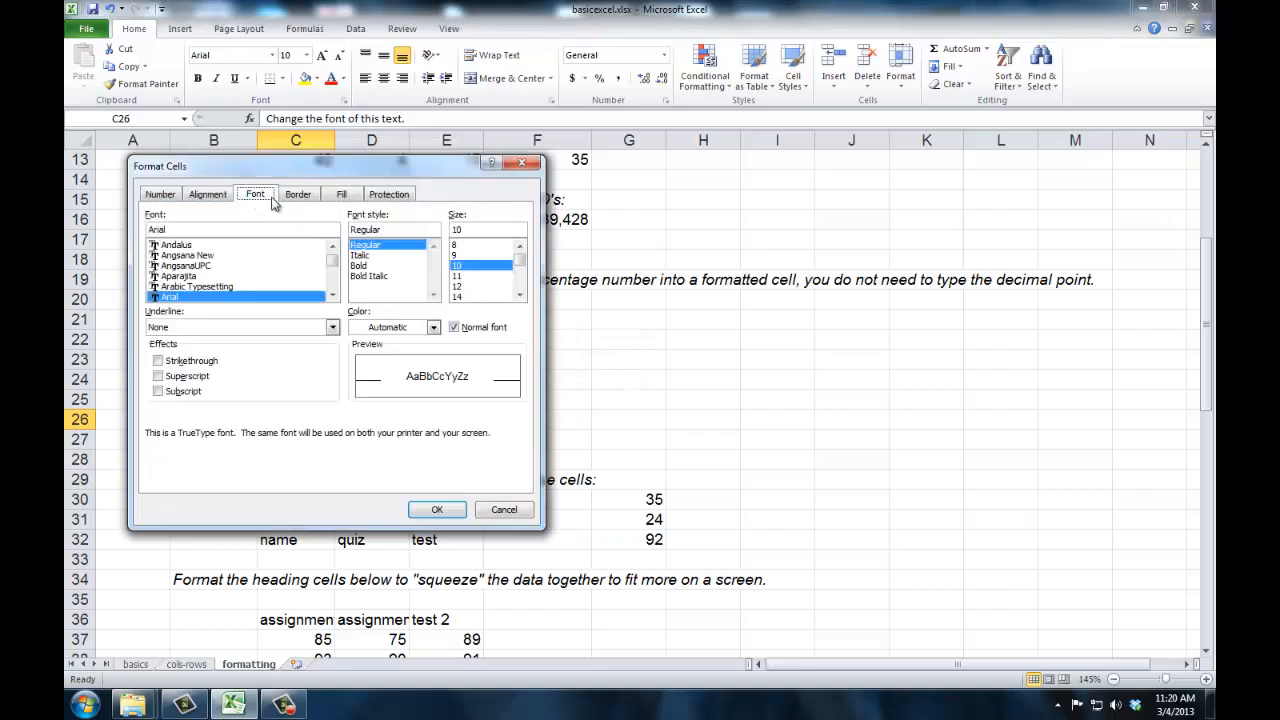
click(501, 510)
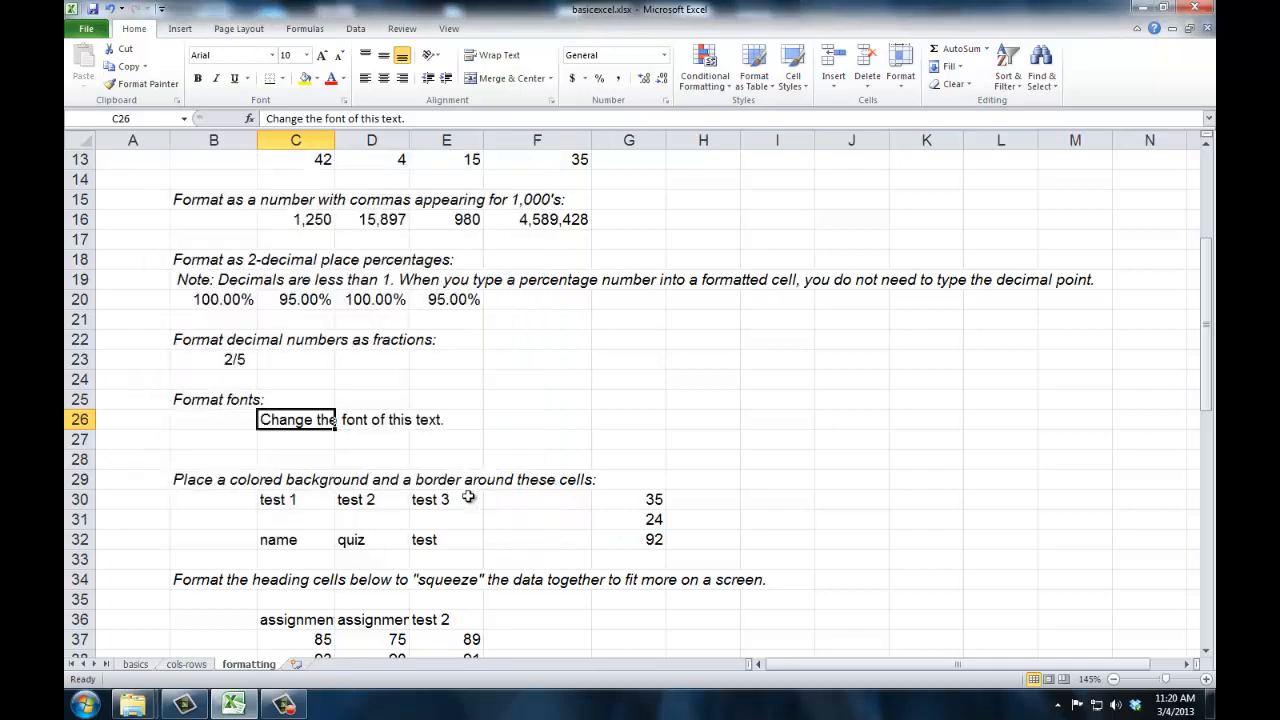
- Fill cells C30:E30, the test 1 to test 3 headings, with a light orange background
drag(288, 500, 449, 503)
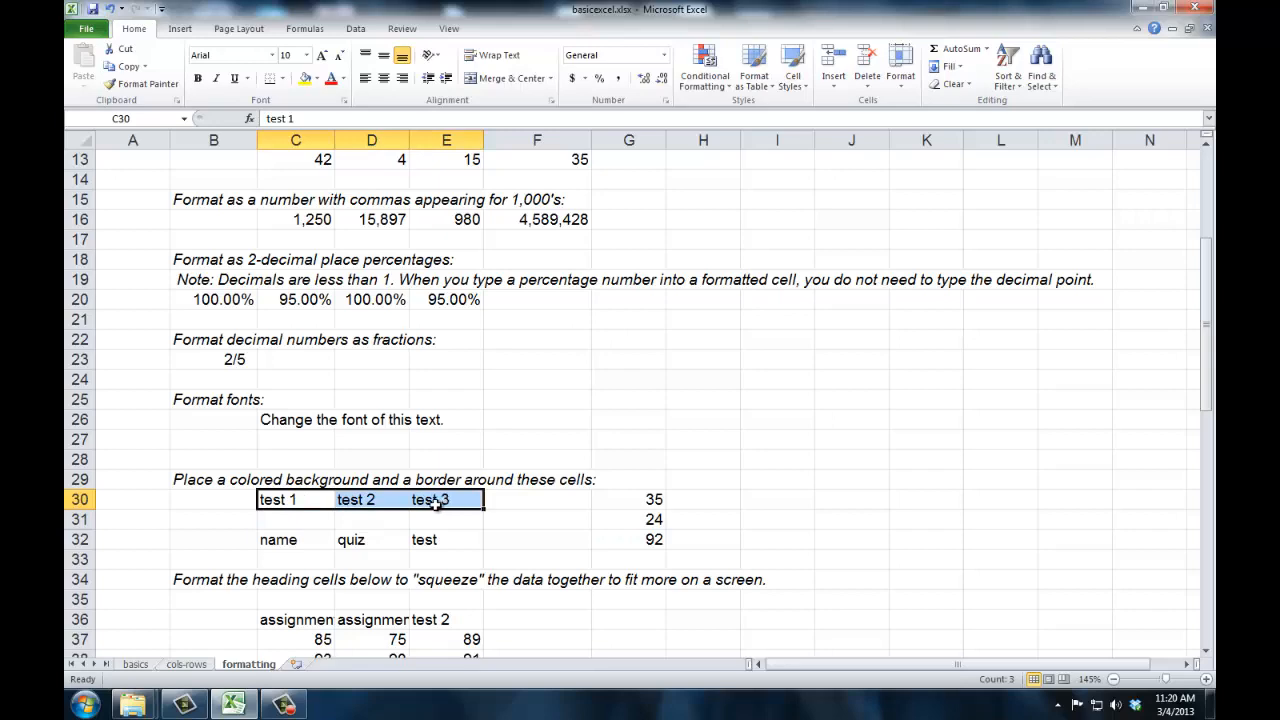
right_click(433, 505)
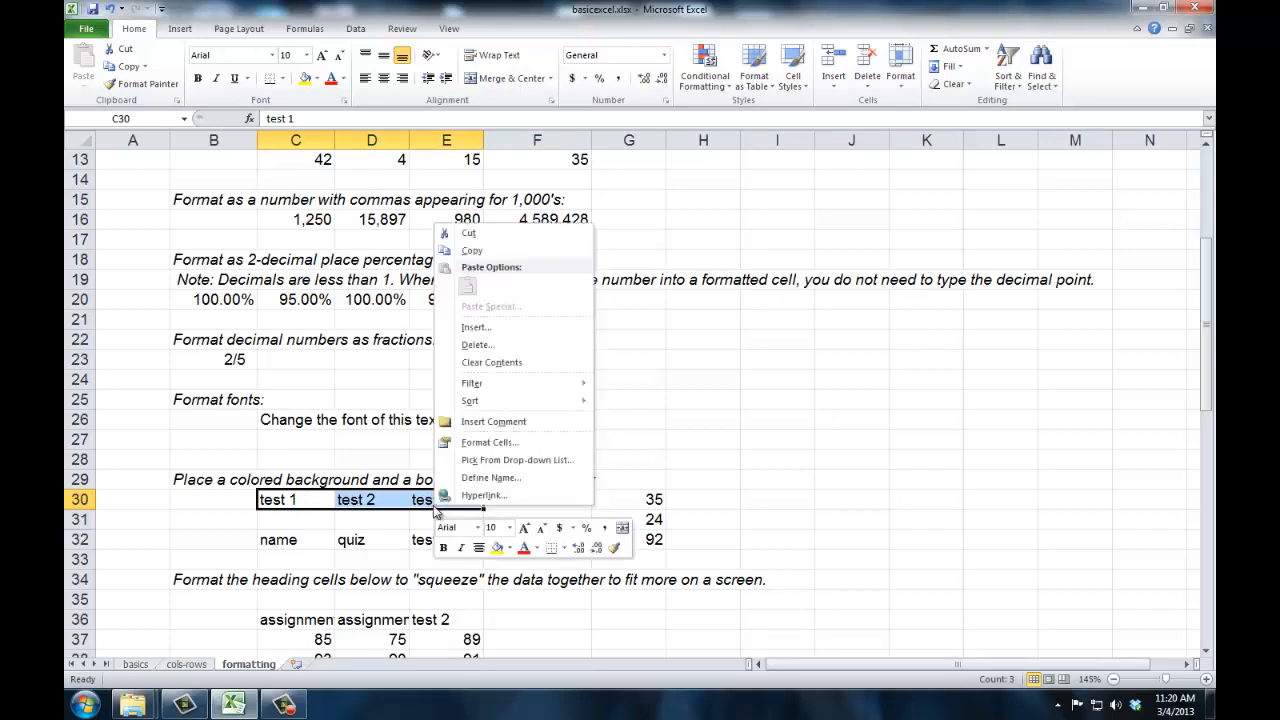
click(474, 443)
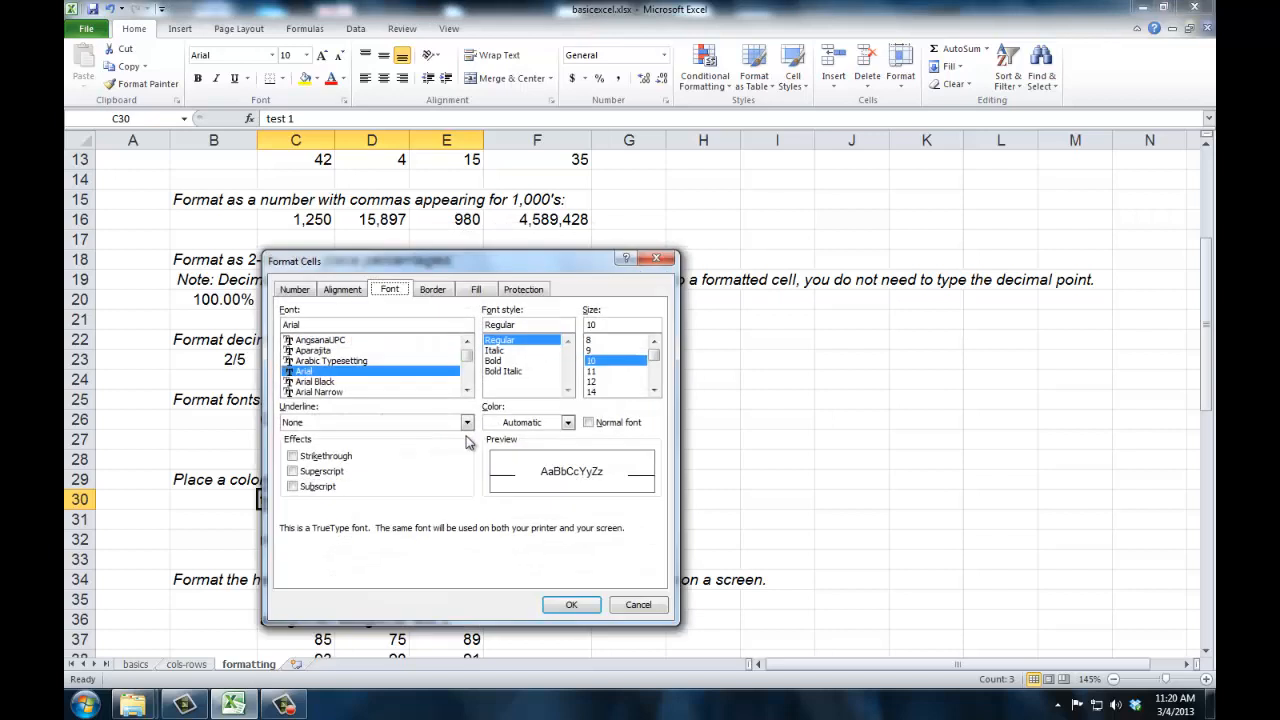
click(464, 291)
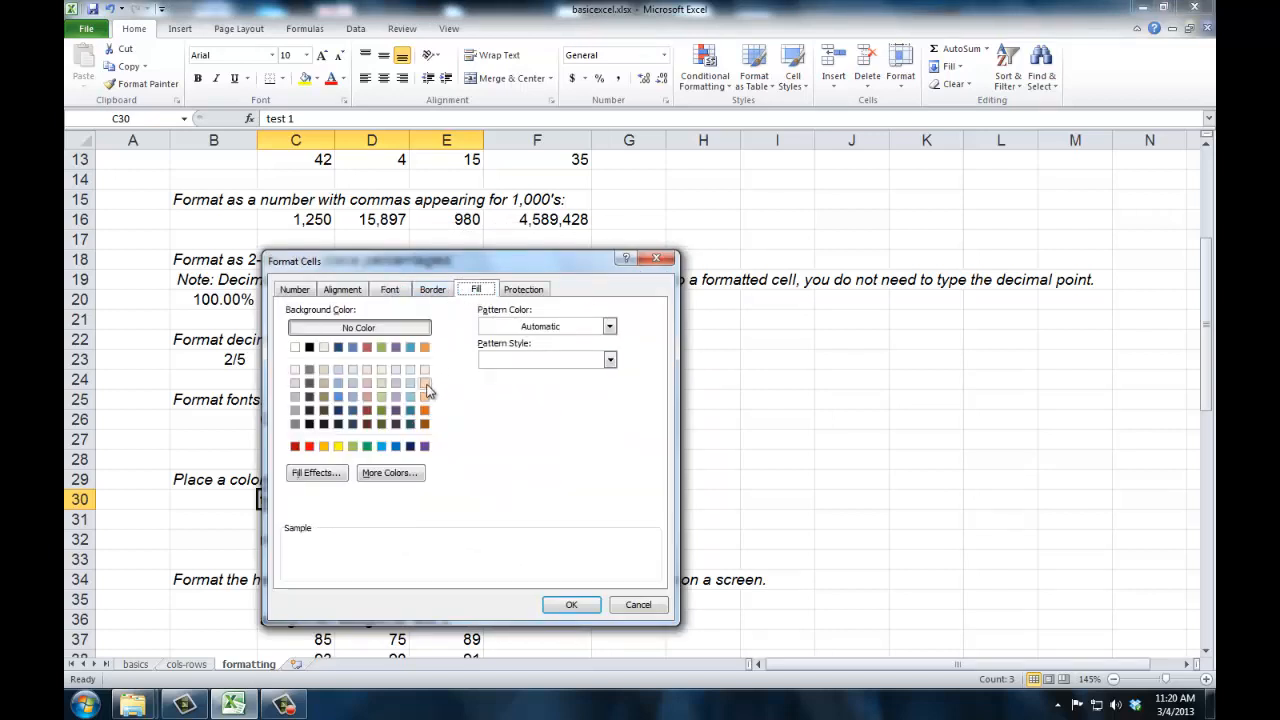
click(425, 383)
click(570, 606)
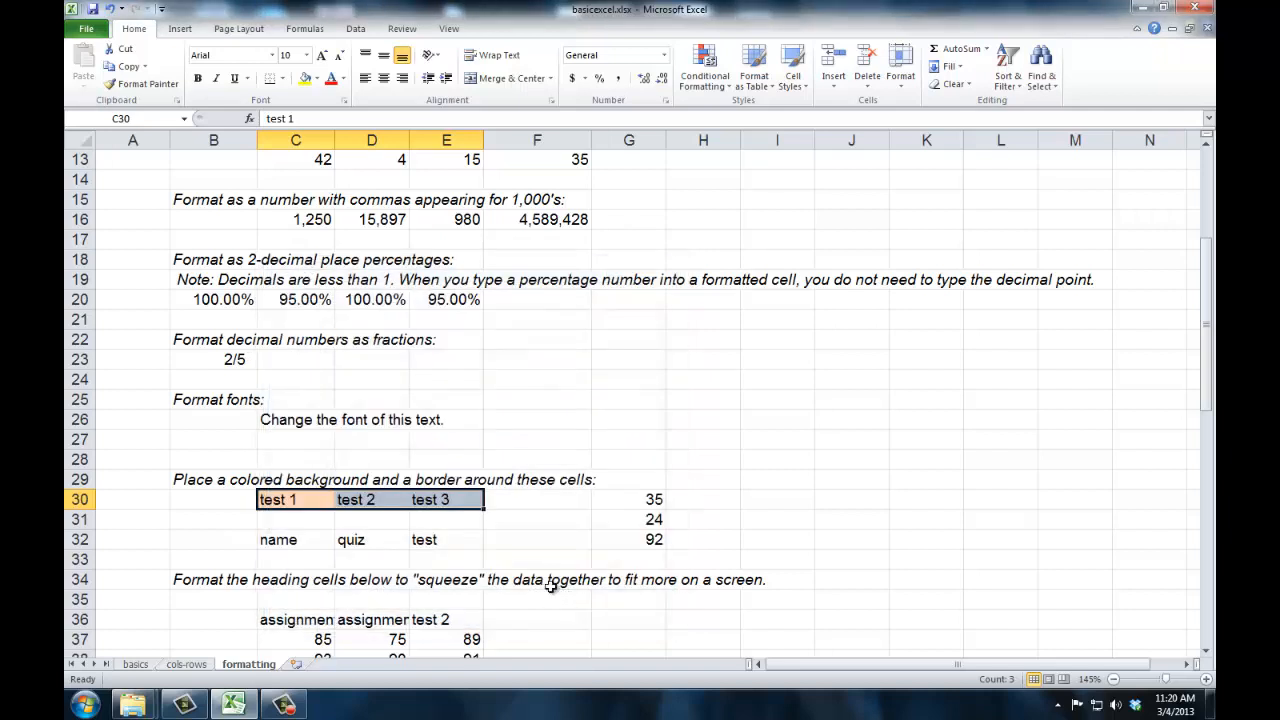
click(305, 542)
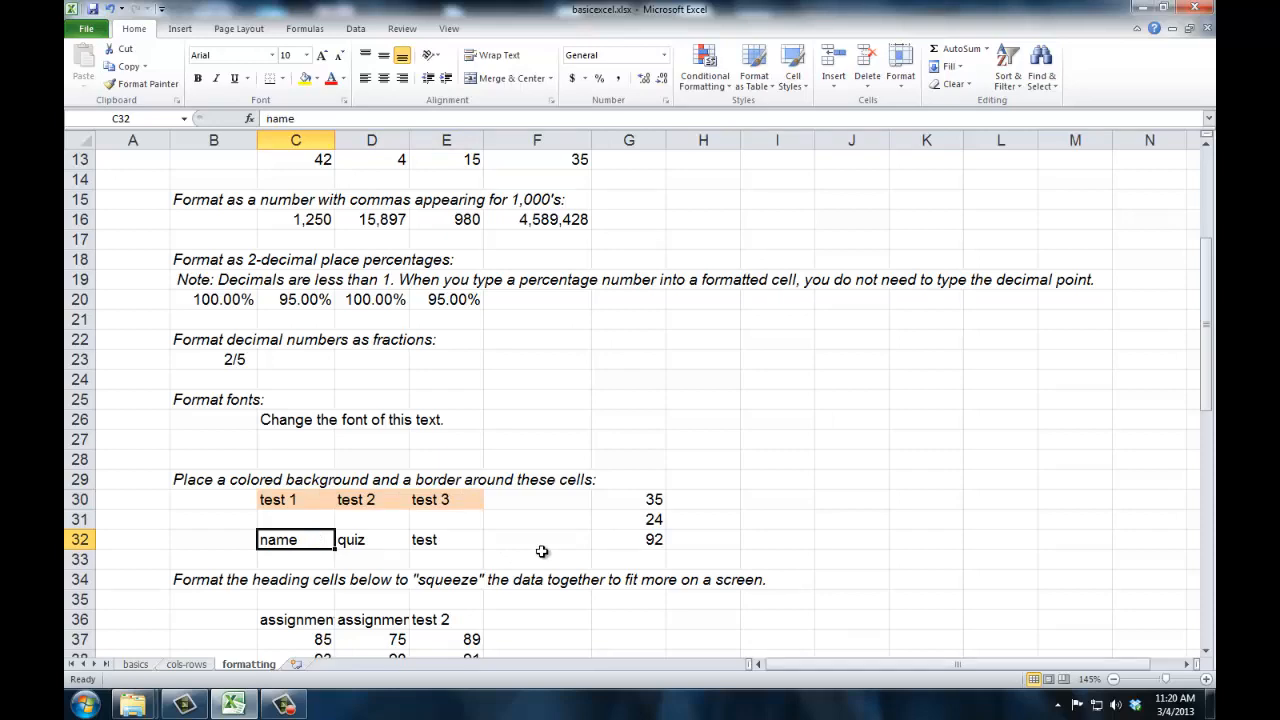
- Widen column C until the assignment 1 heading in C36 fits, and compare it with the scores in C37:C39
scroll(541, 551, down, 3)
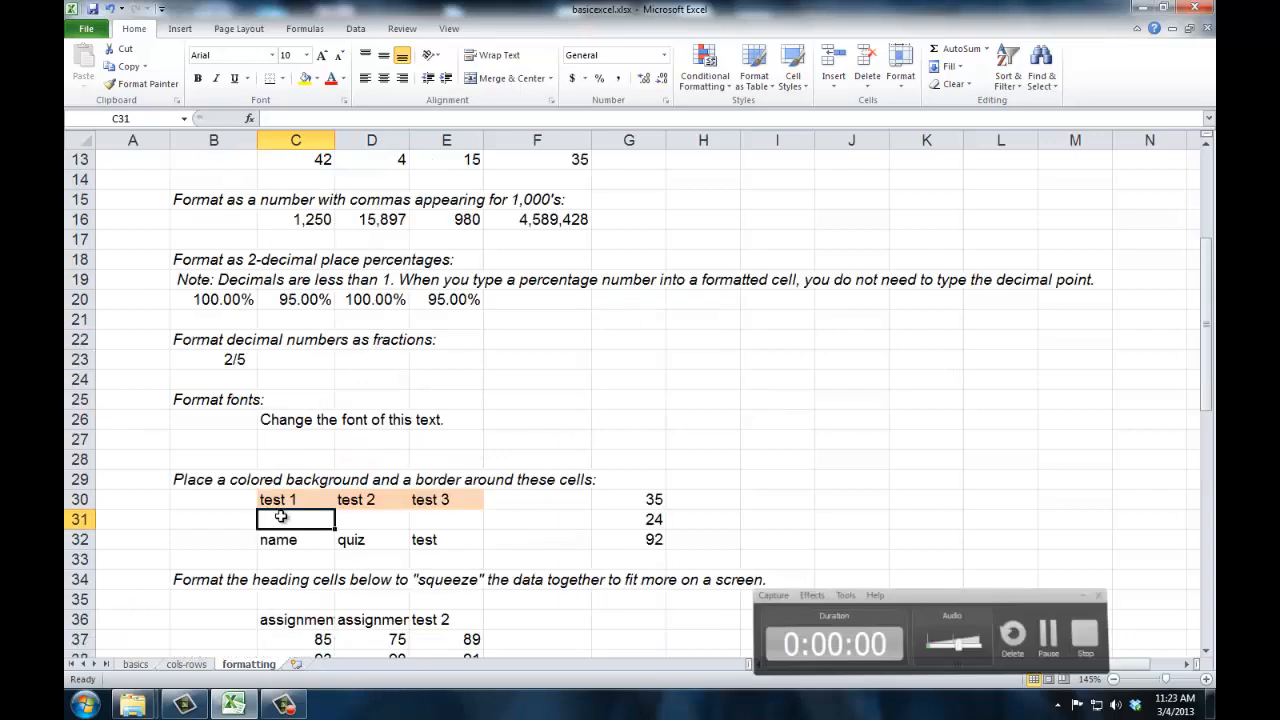
scroll(281, 516, down, 3)
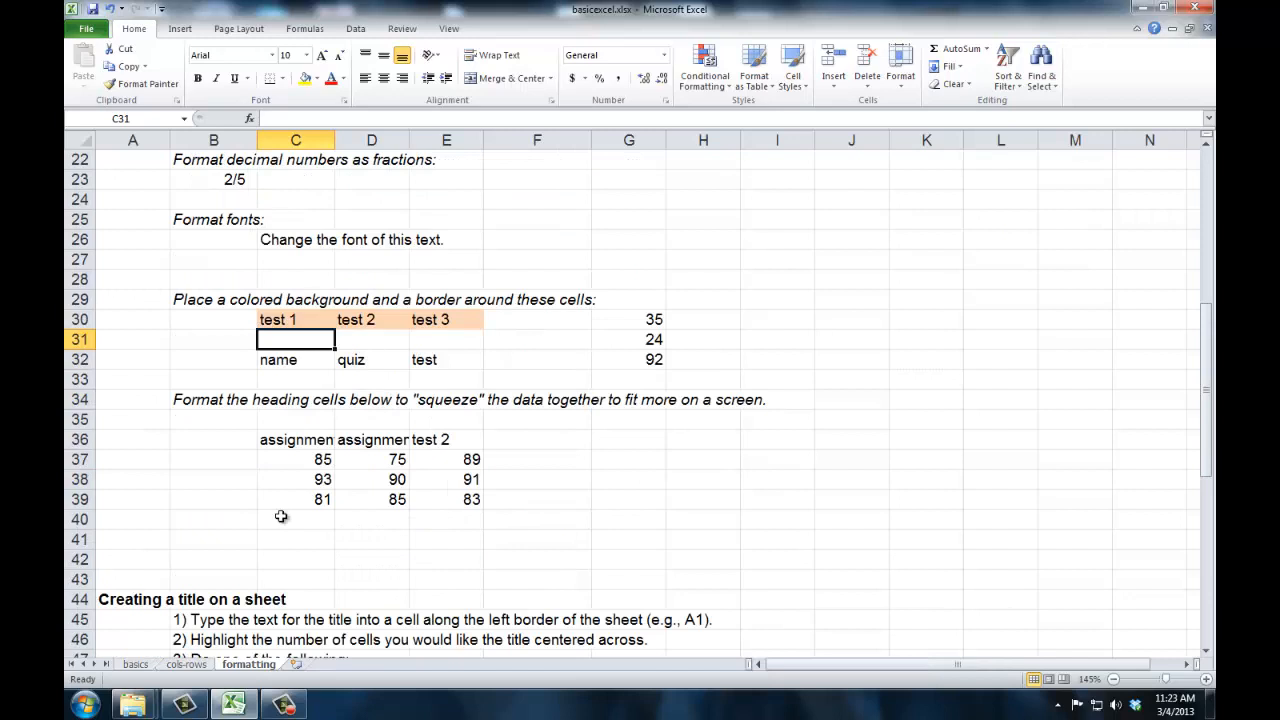
click(308, 437)
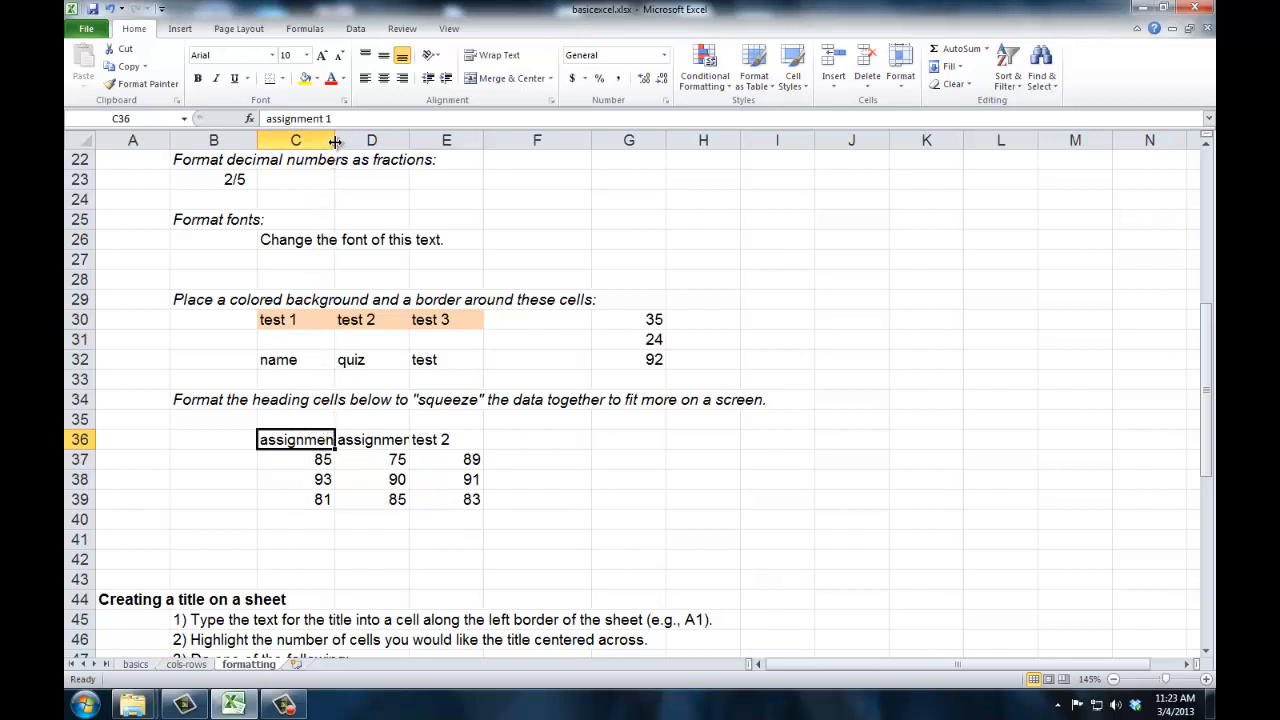
drag(335, 140, 353, 140)
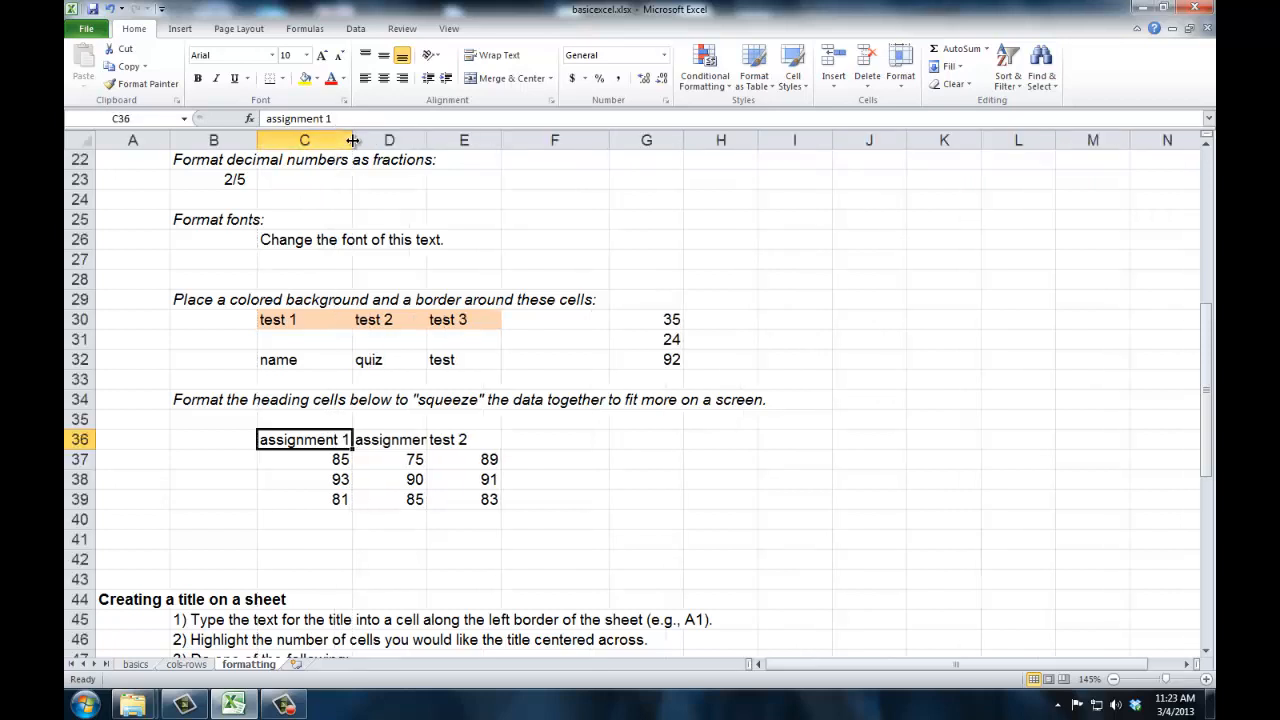
click(337, 458)
click(329, 481)
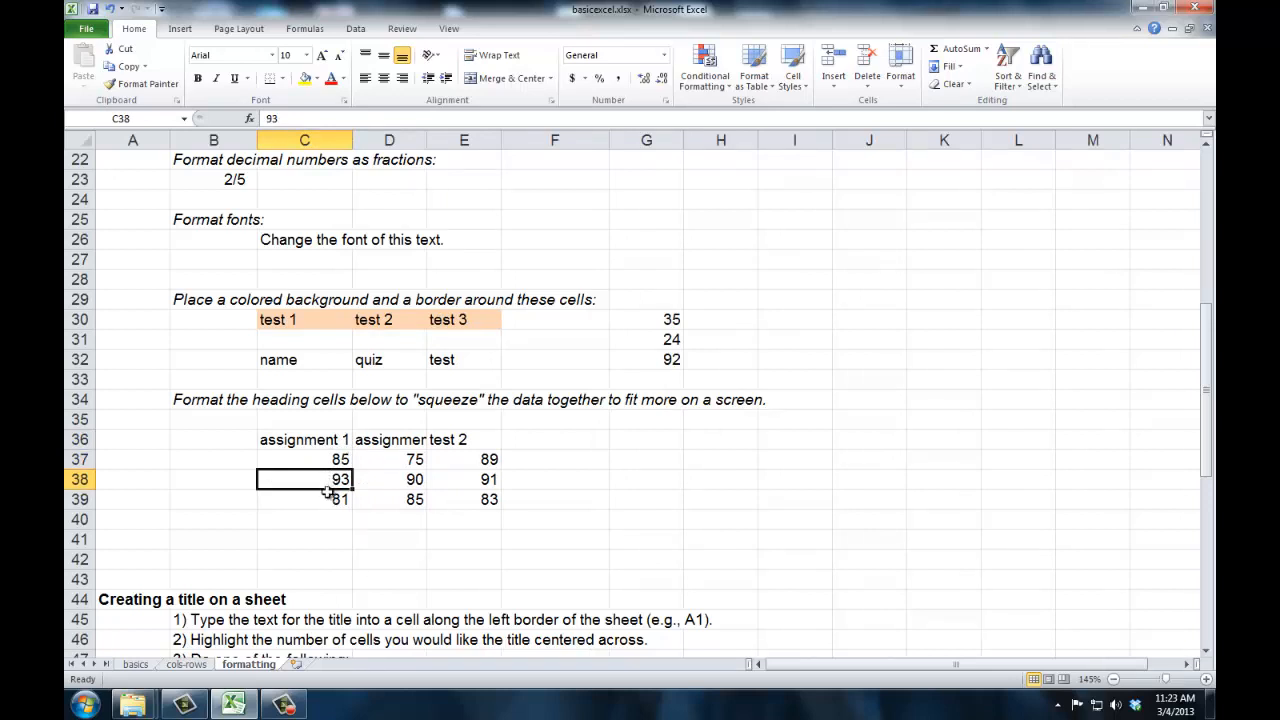
click(331, 496)
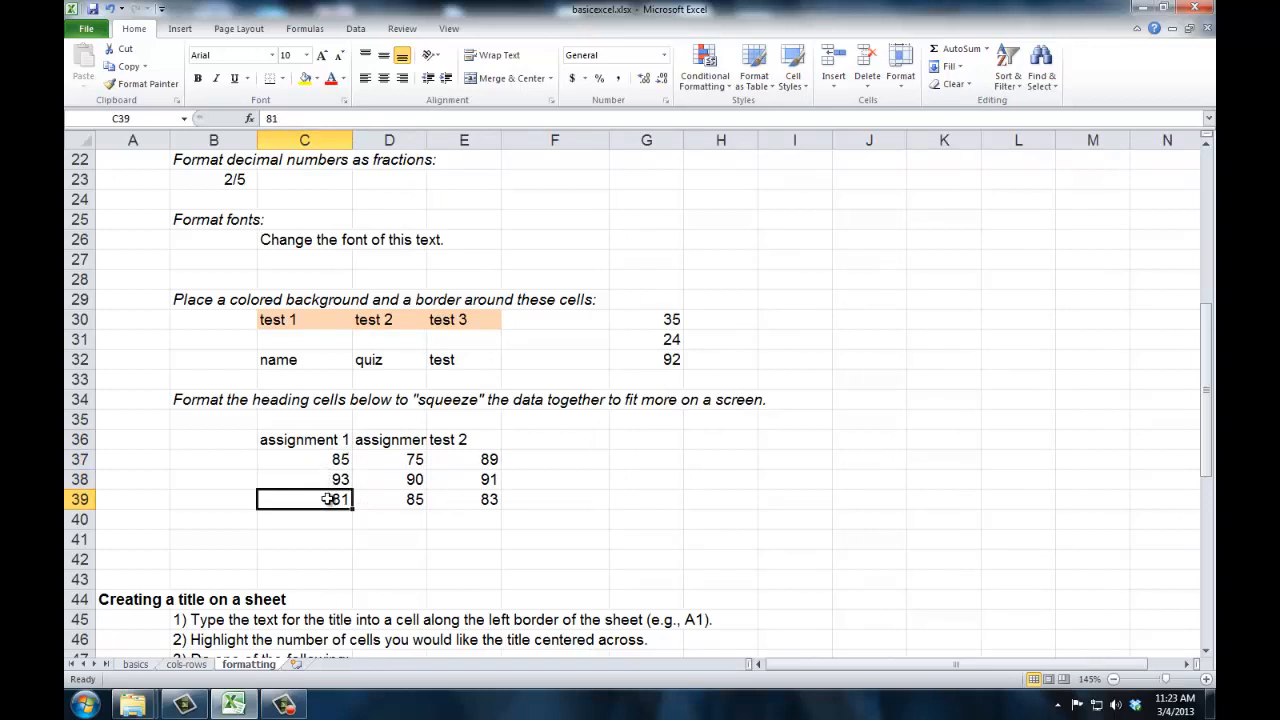
click(328, 440)
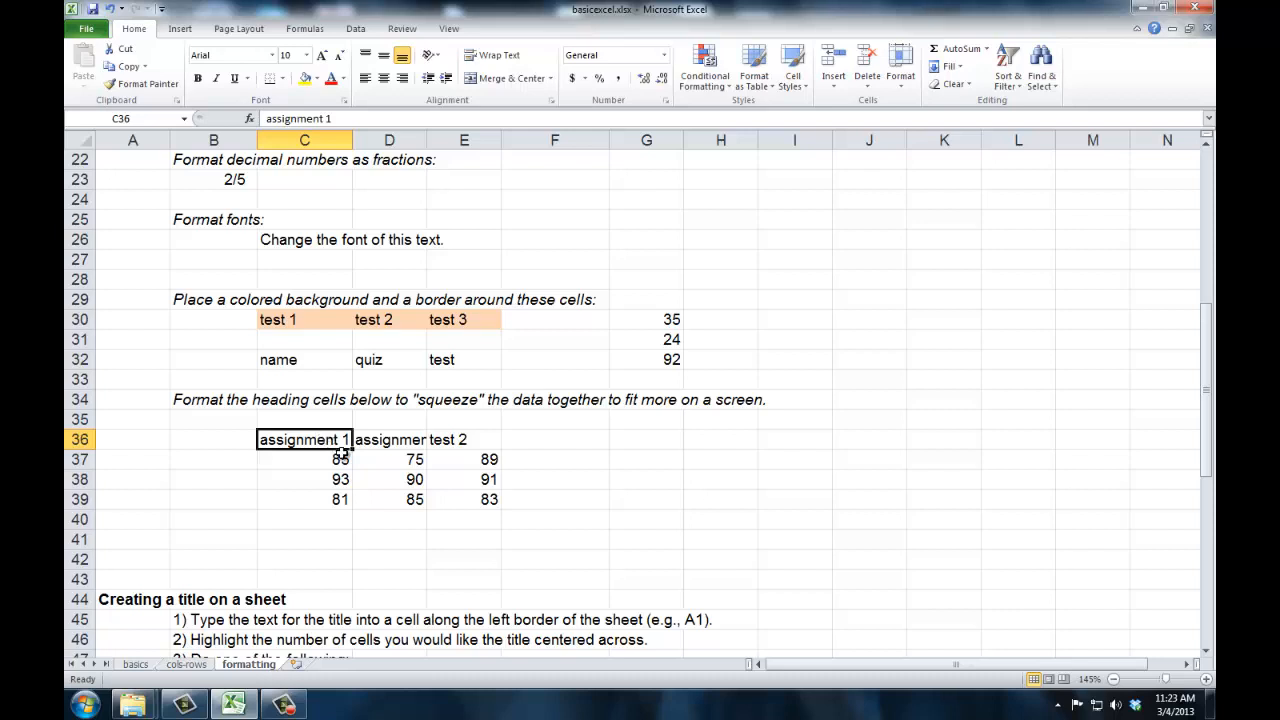
- Format the headings in C36:E36 with a light orange fill and a text orientation slanted upward by about 60 degrees
drag(302, 440, 457, 440)
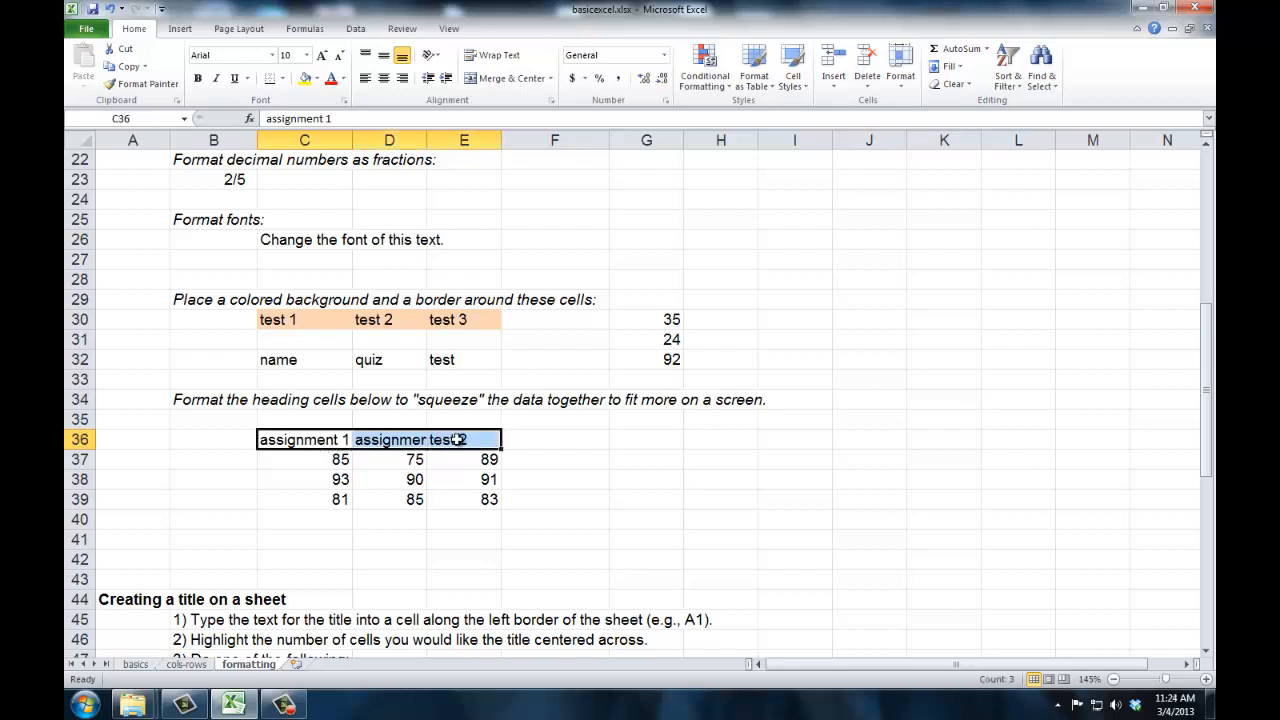
right_click(457, 440)
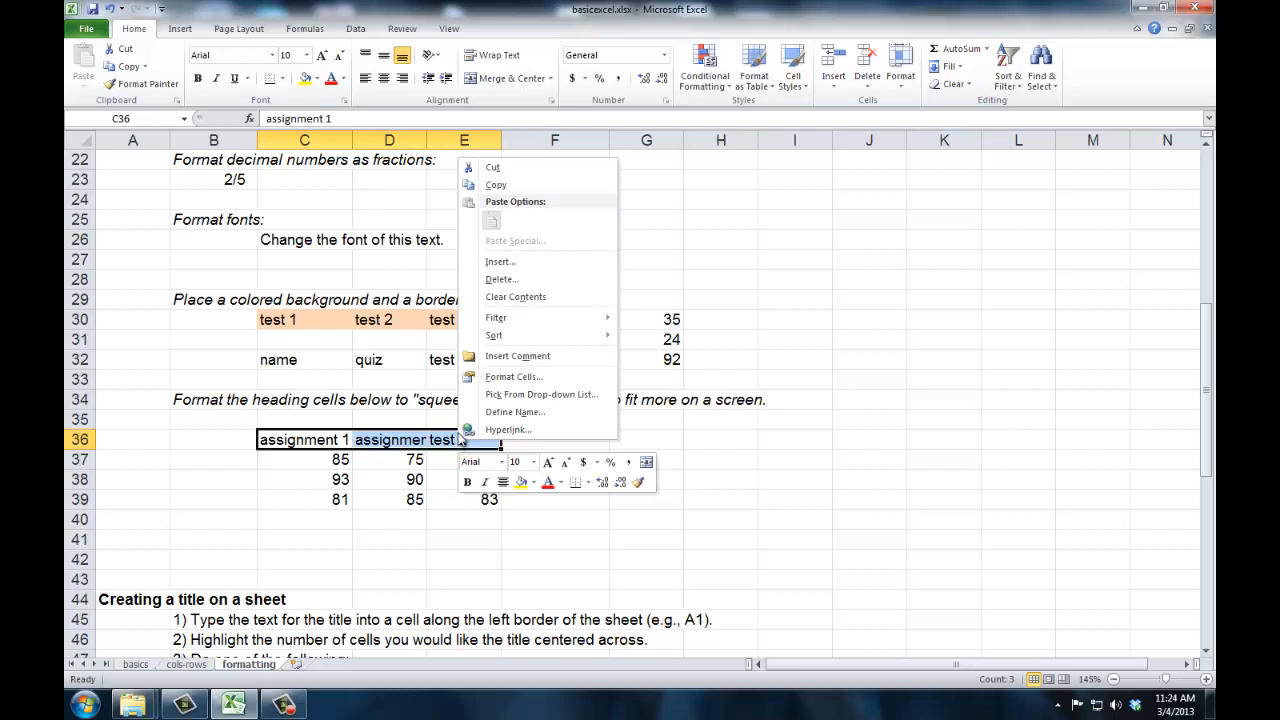
click(503, 378)
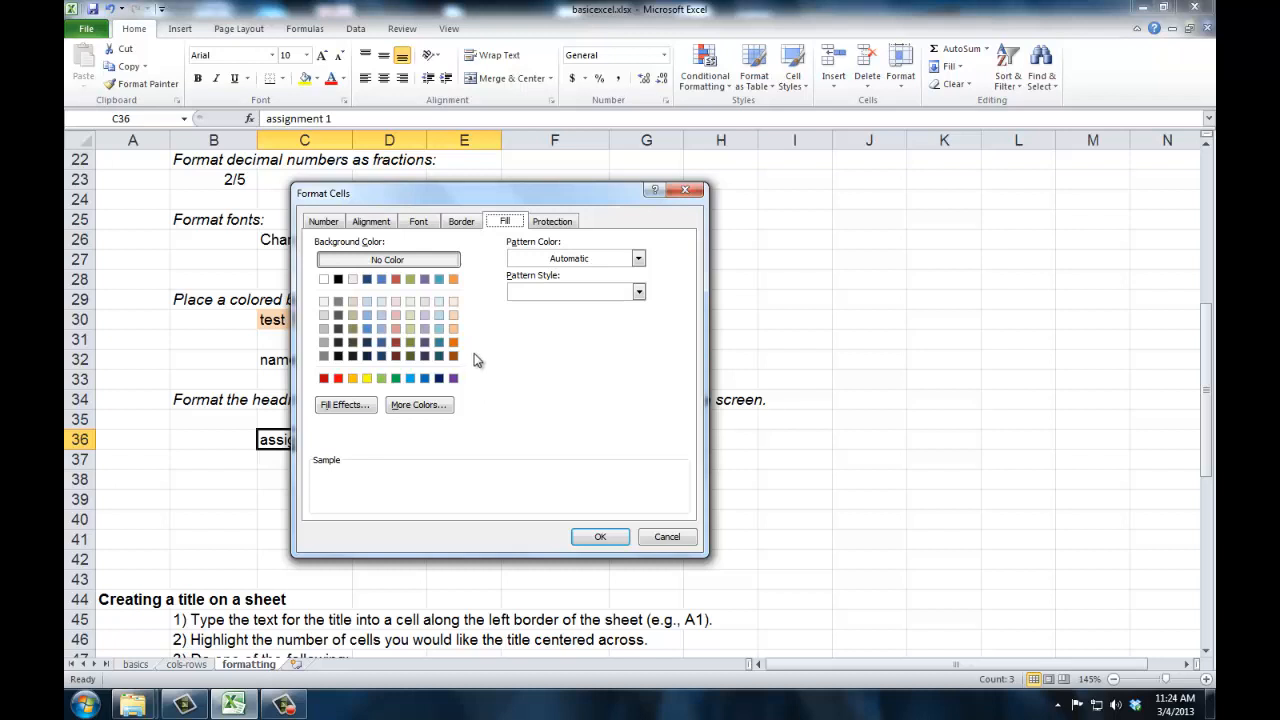
click(454, 316)
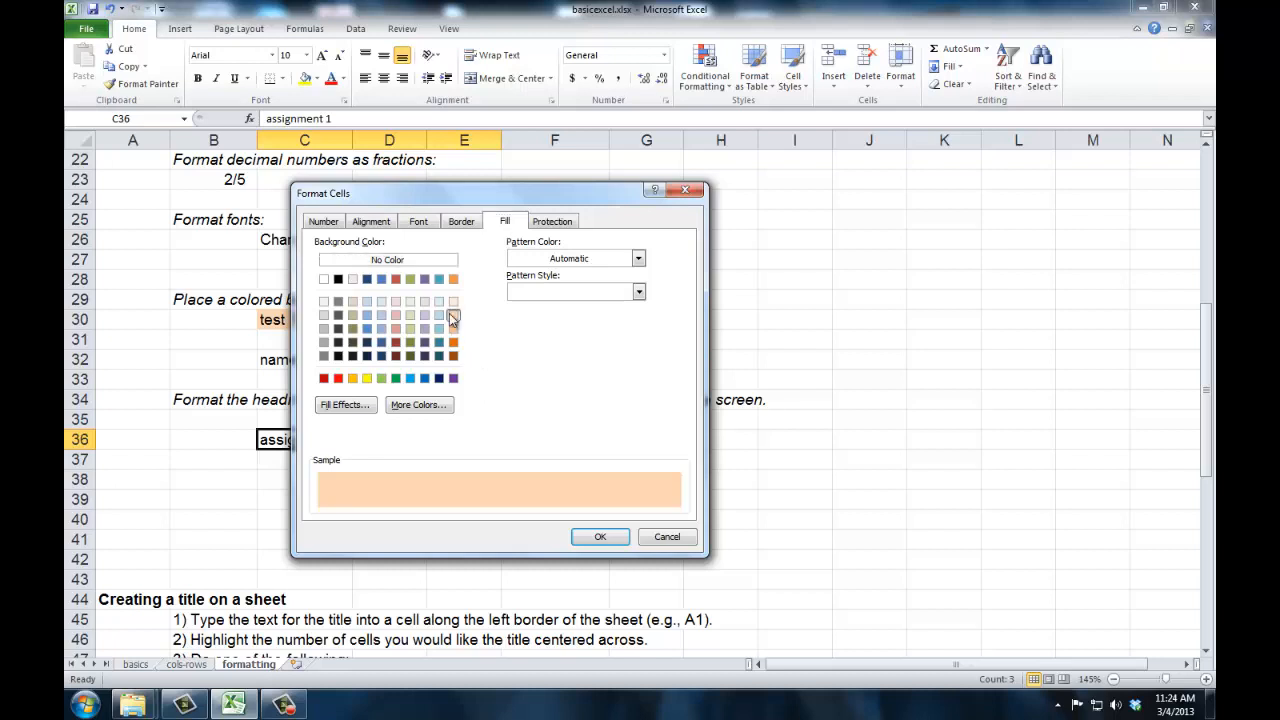
click(381, 224)
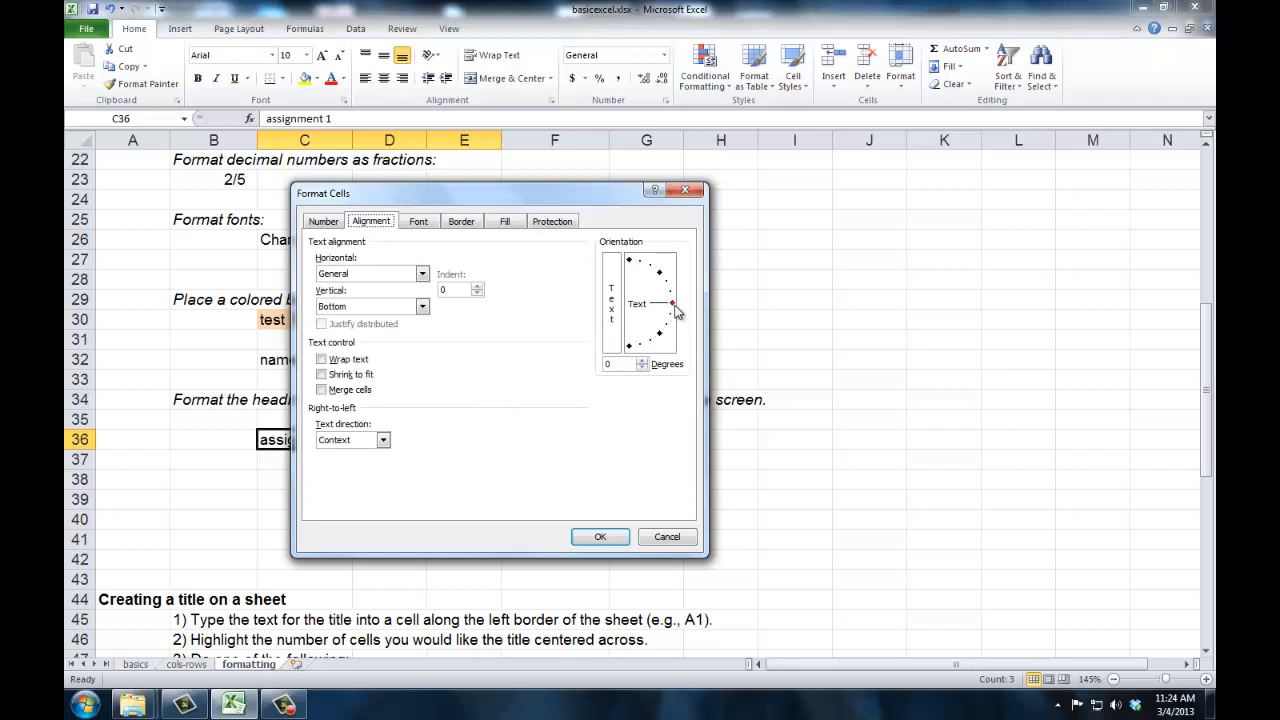
drag(673, 304, 656, 265)
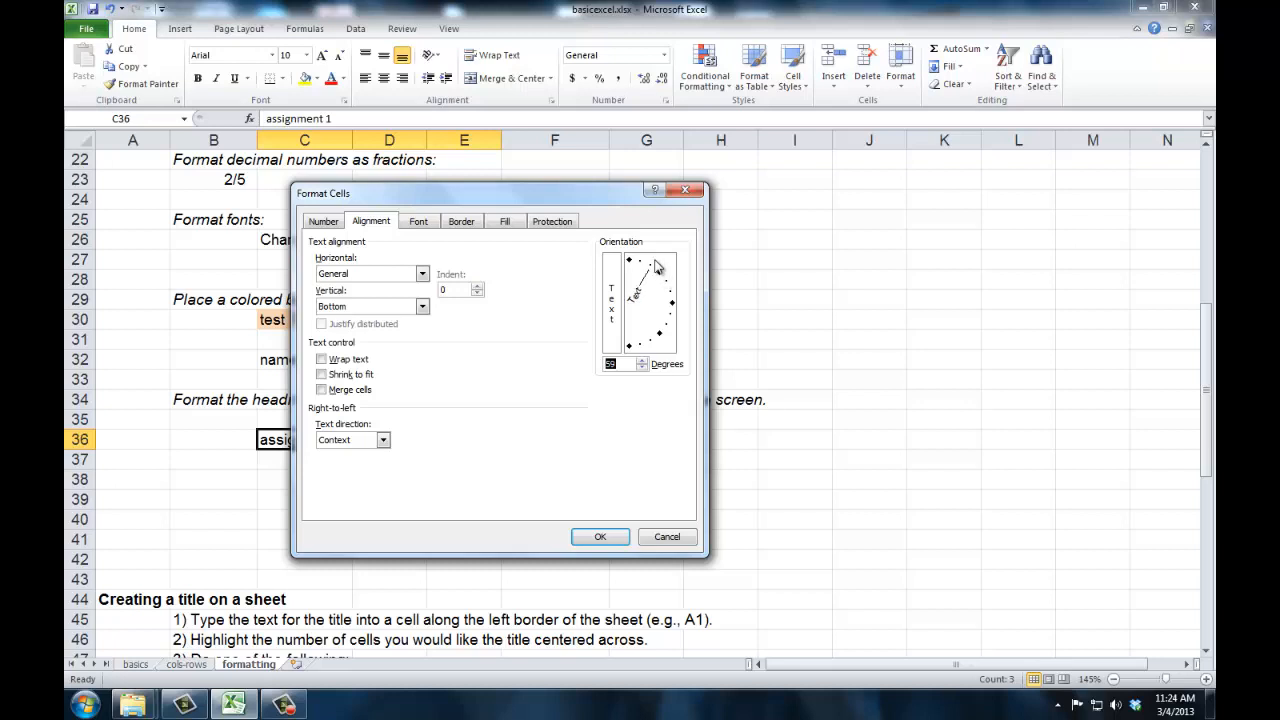
click(606, 534)
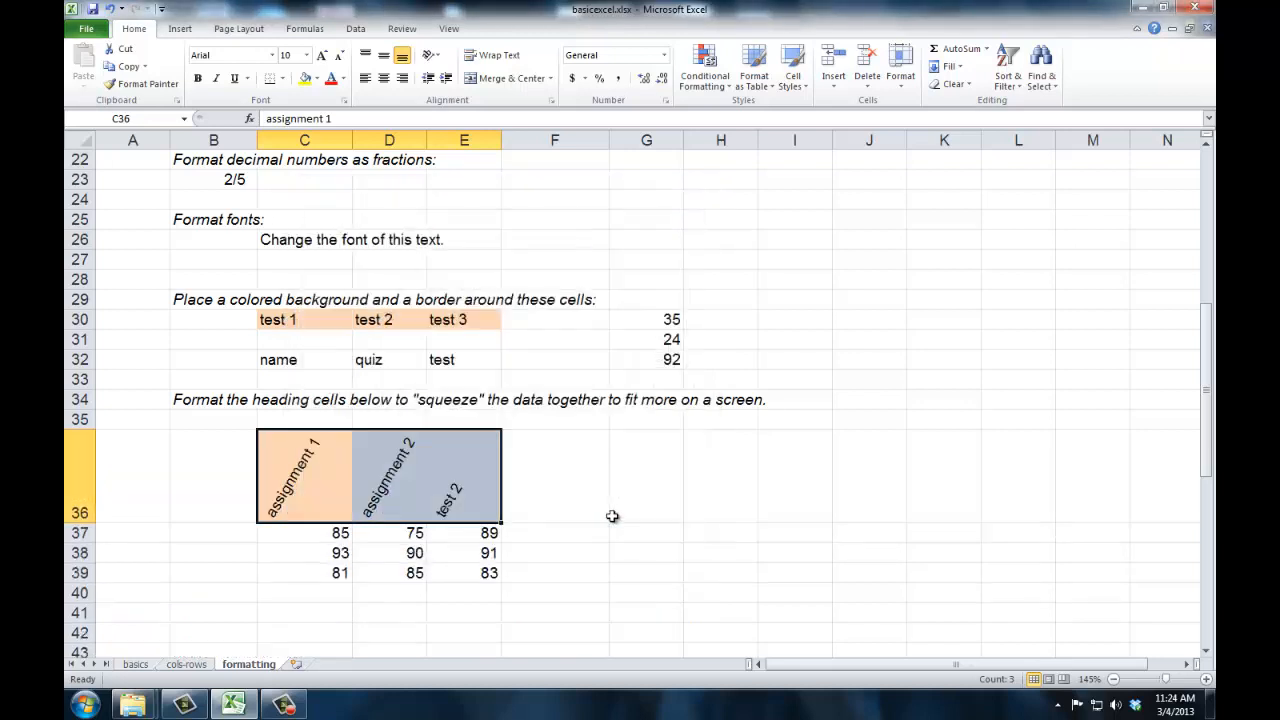
- Narrow columns C, D and E to bring the slanted headings in row 36 and their scores closer together
double_click(353, 140)
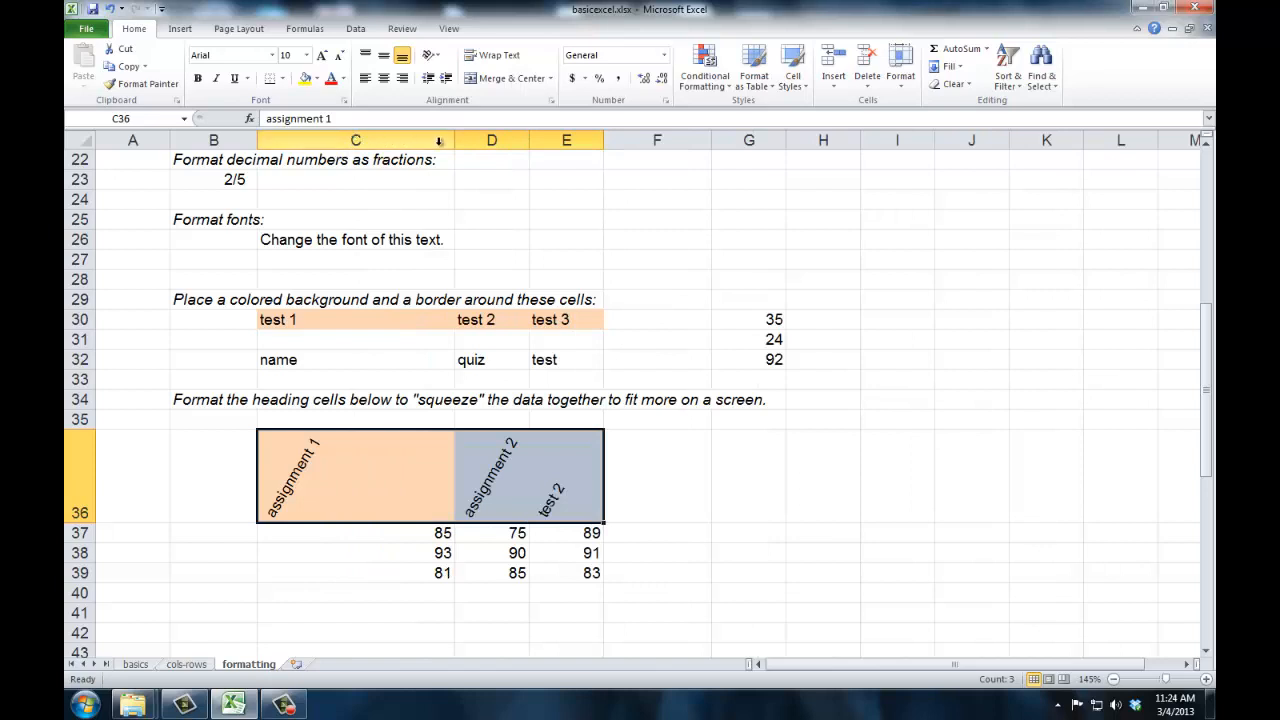
drag(438, 140, 325, 156)
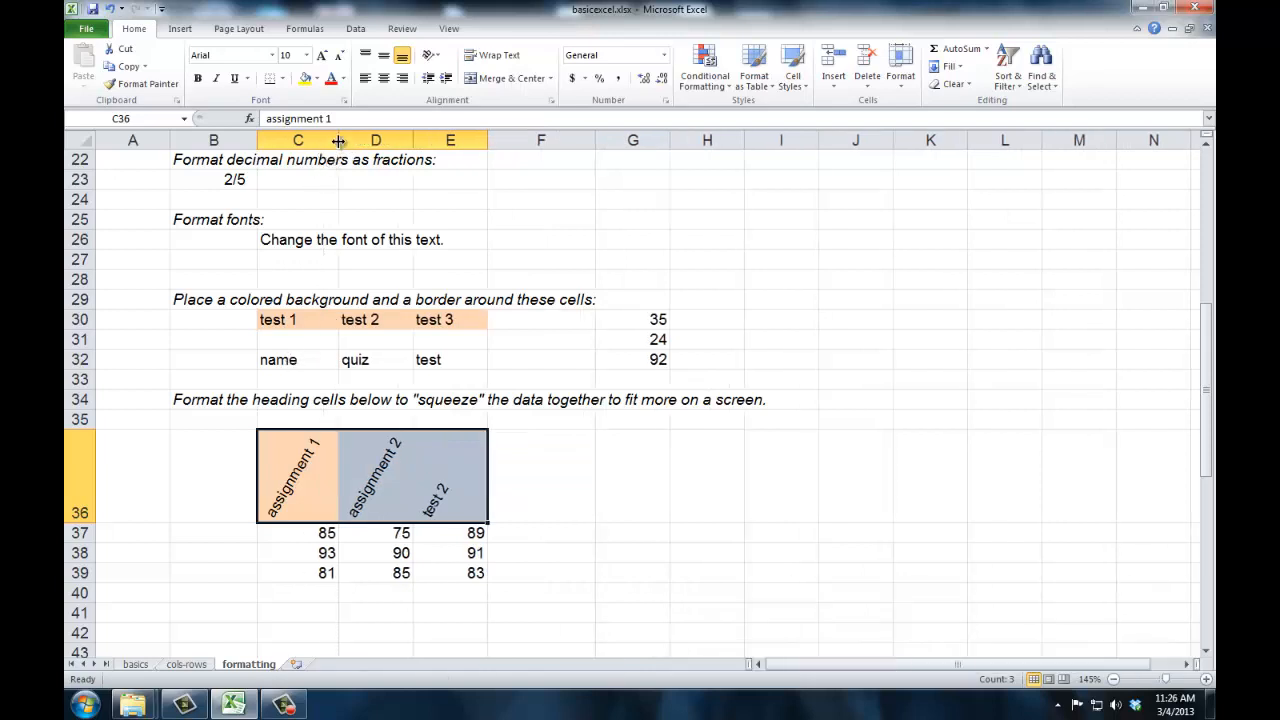
drag(339, 141, 423, 146)
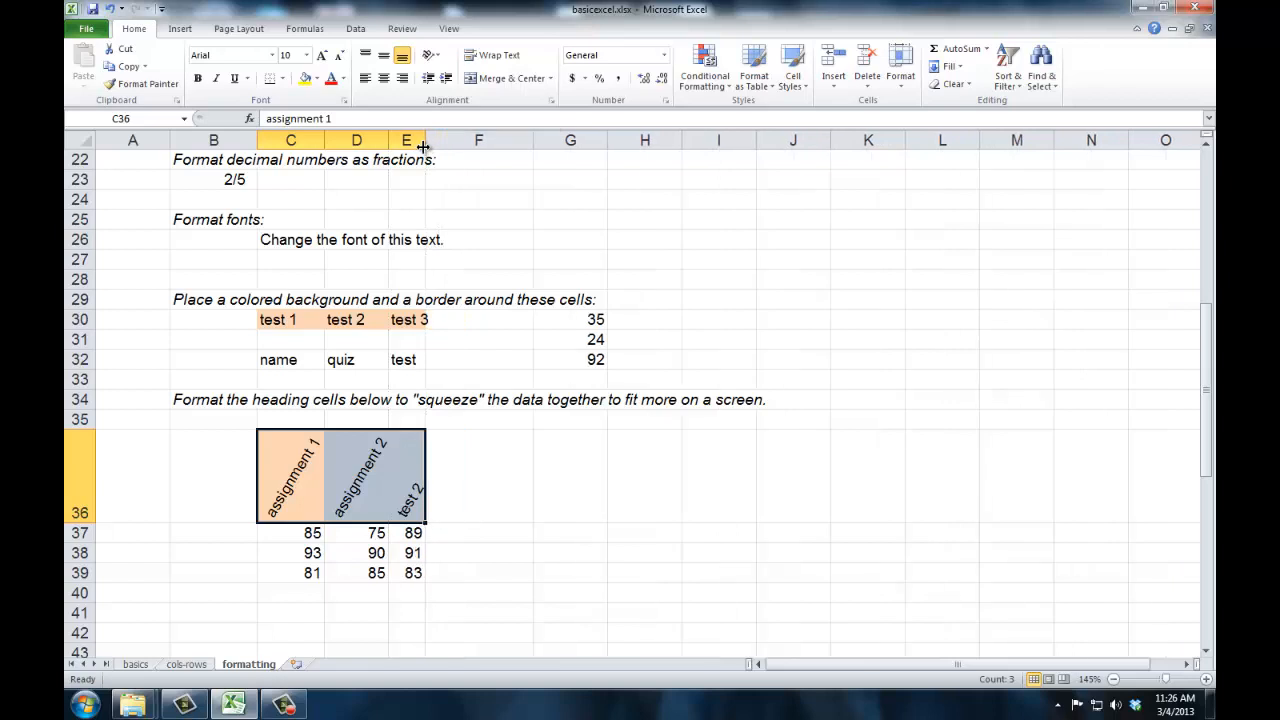
- Set the text orientation of the headings in C36:E36 to 90 degrees and narrow columns C to E to fit the two-digit scores
right_click(346, 458)
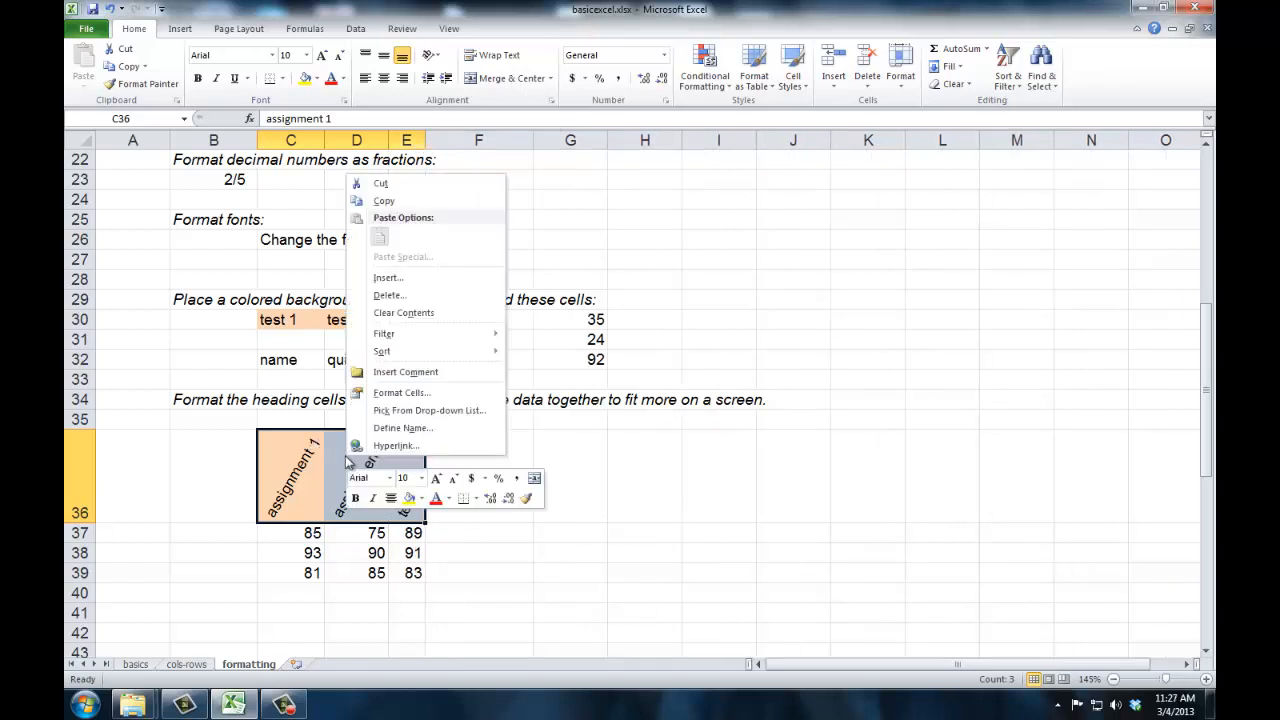
click(387, 396)
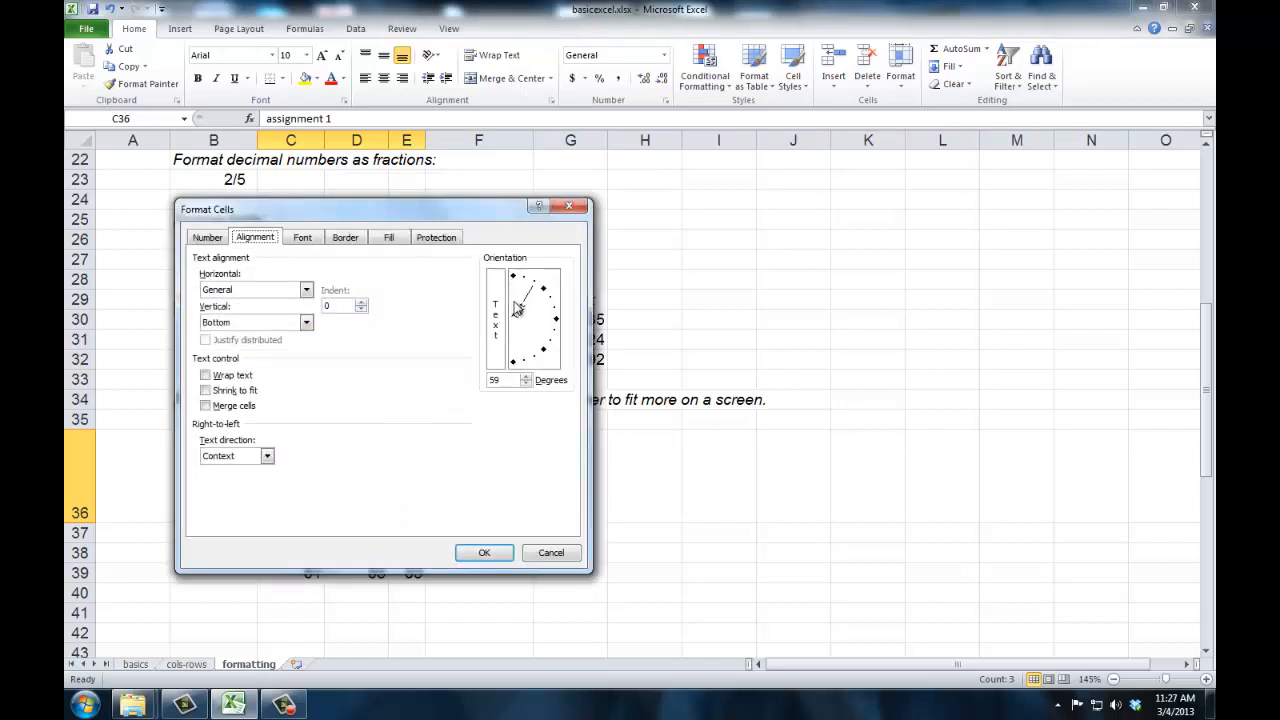
mouse_move(516, 309)
mouse_down()
mouse_move(534, 289)
mouse_move(514, 285)
mouse_up()
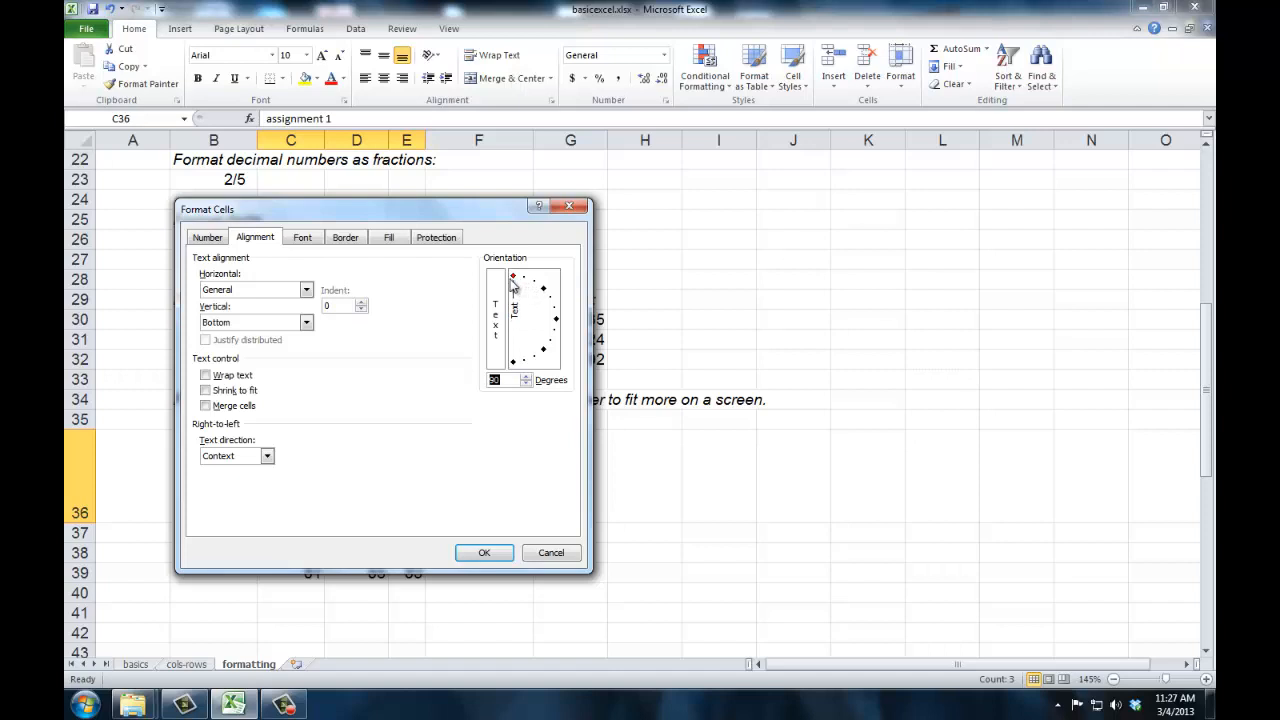
click(490, 552)
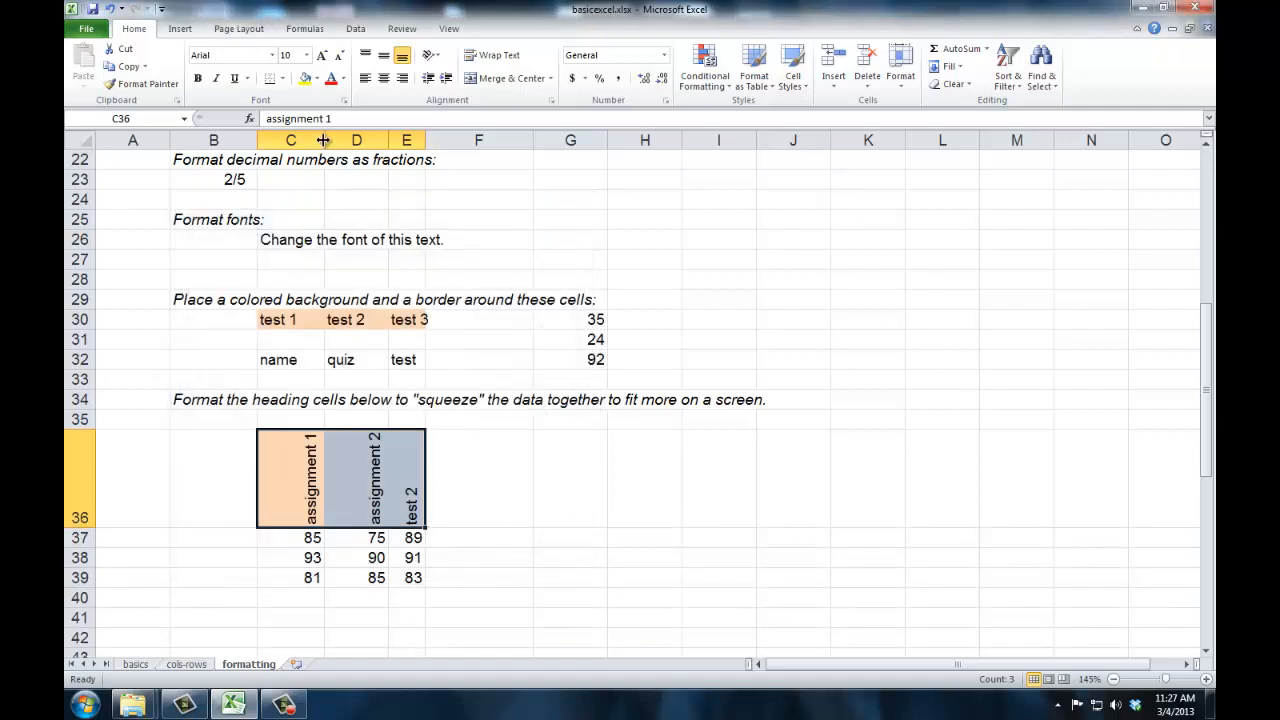
mouse_move(323, 140)
mouse_down()
mouse_move(283, 141)
mouse_move(331, 144)
mouse_up()
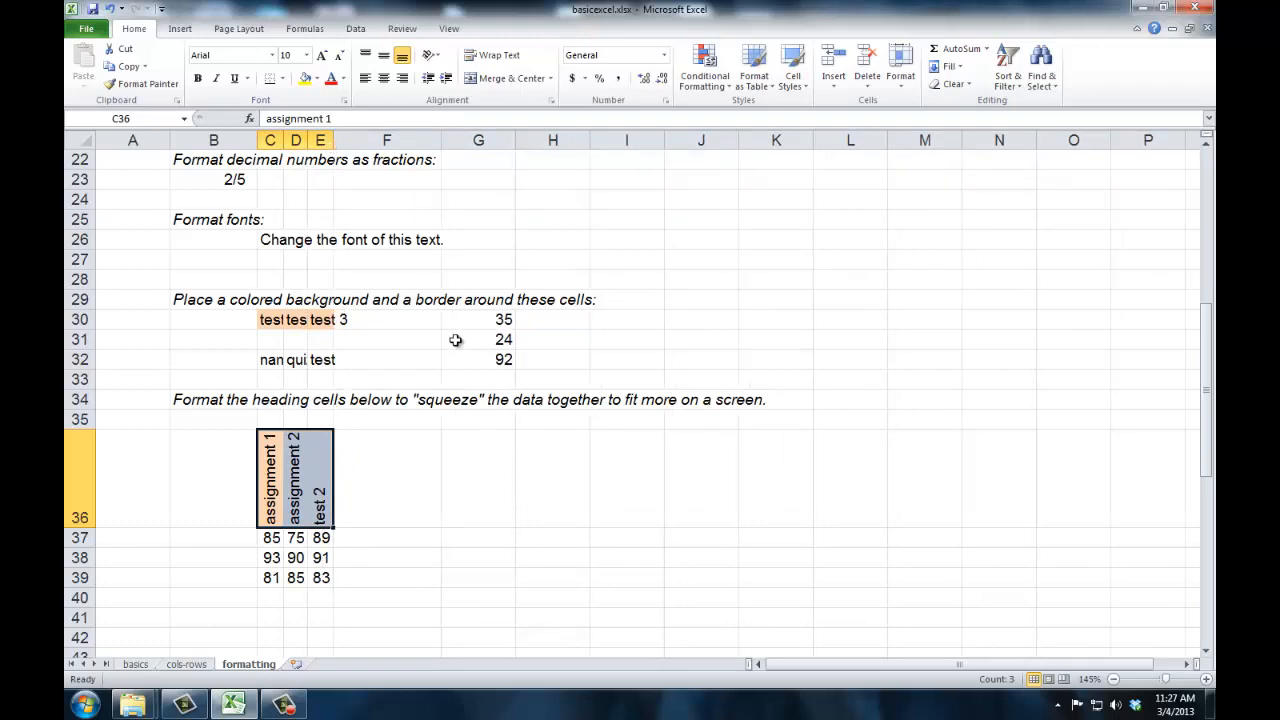
- Merge and center the "Center This Title" heading across A51:O51
scroll(455, 340, down, 3)
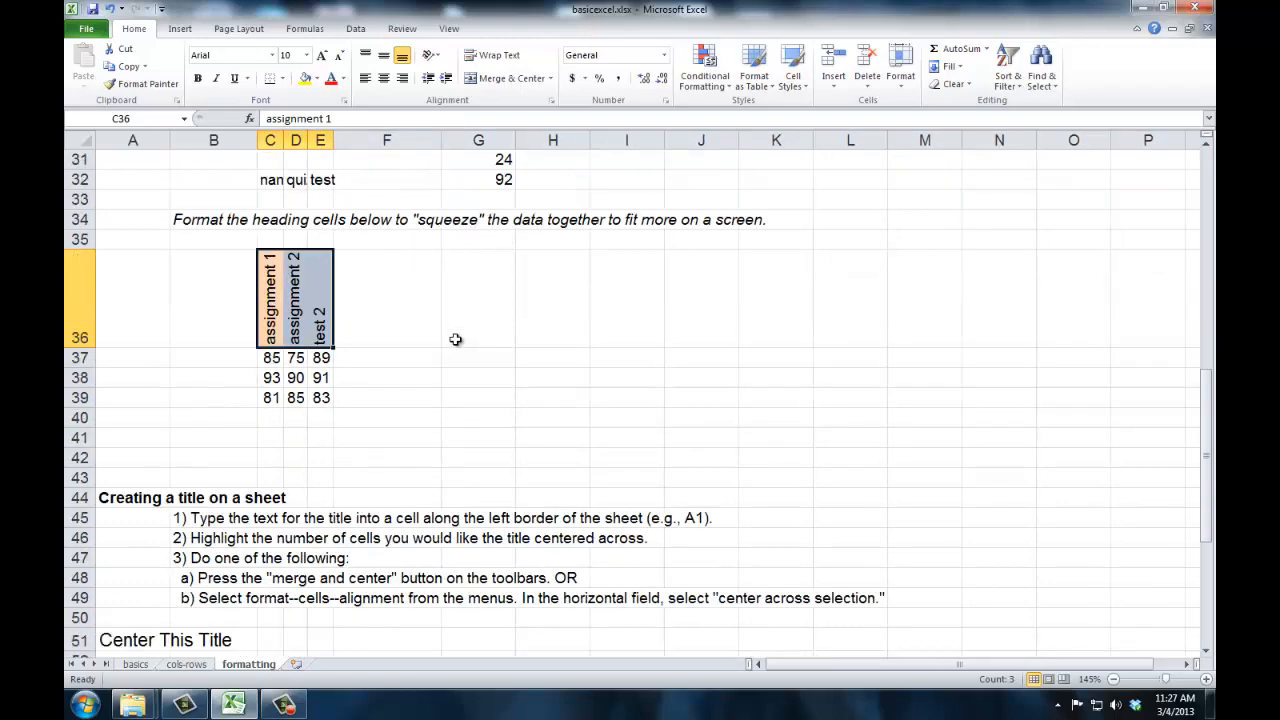
scroll(455, 340, down, 4)
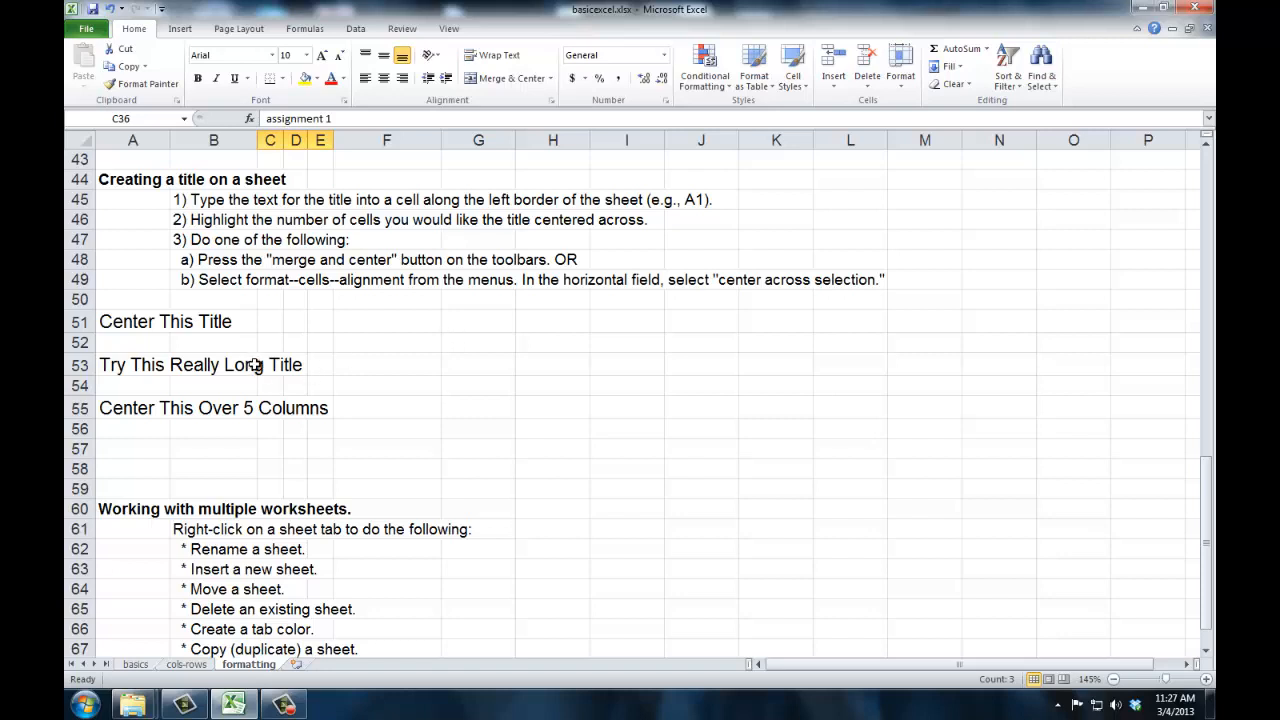
click(128, 322)
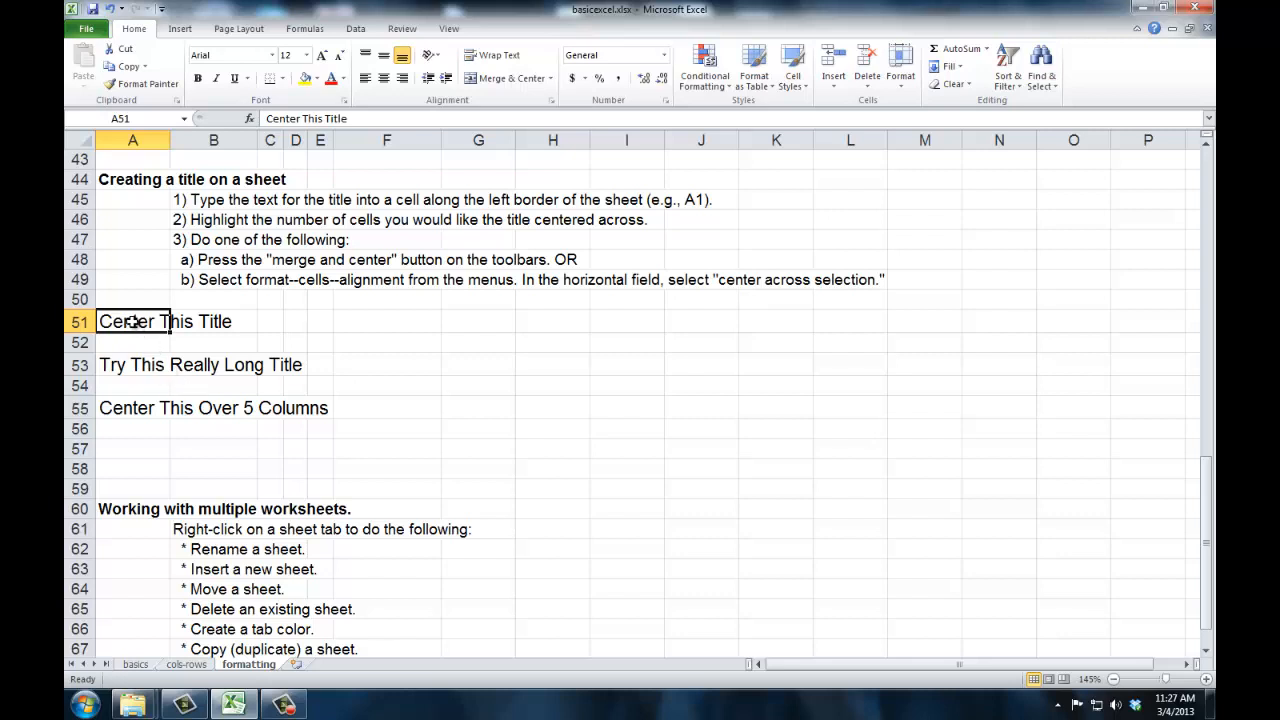
drag(129, 321, 1055, 317)
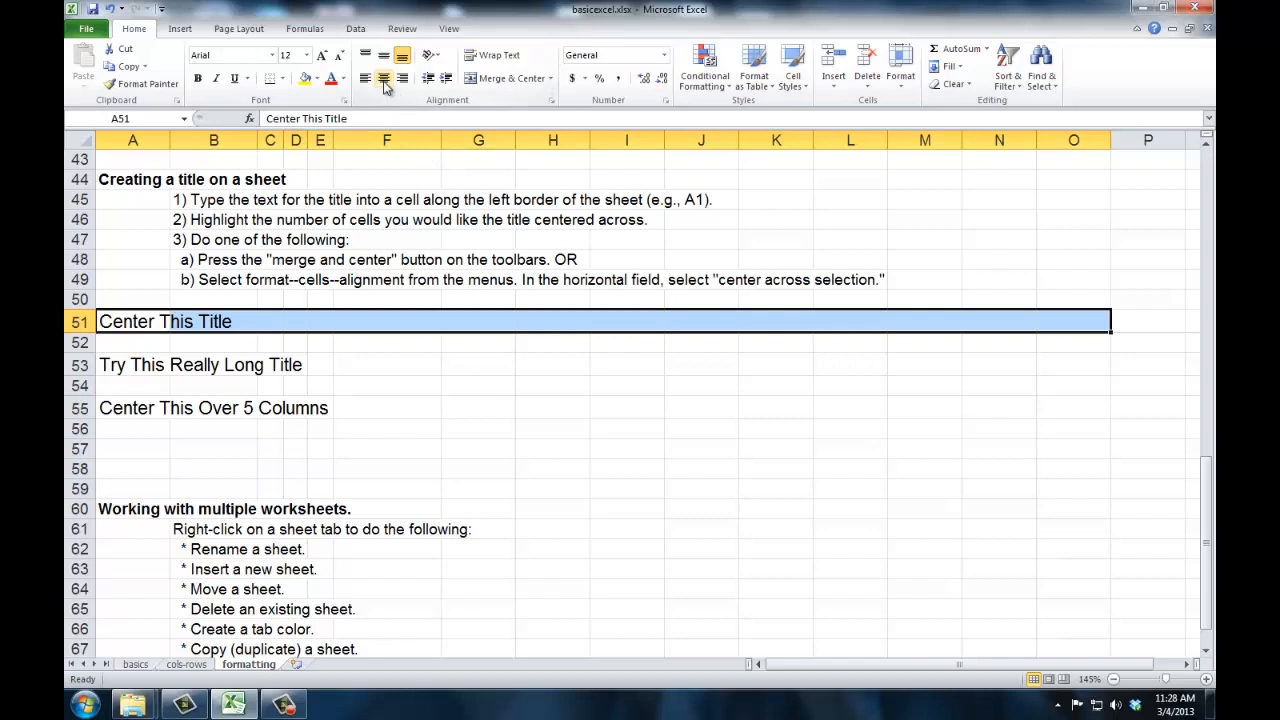
click(484, 87)
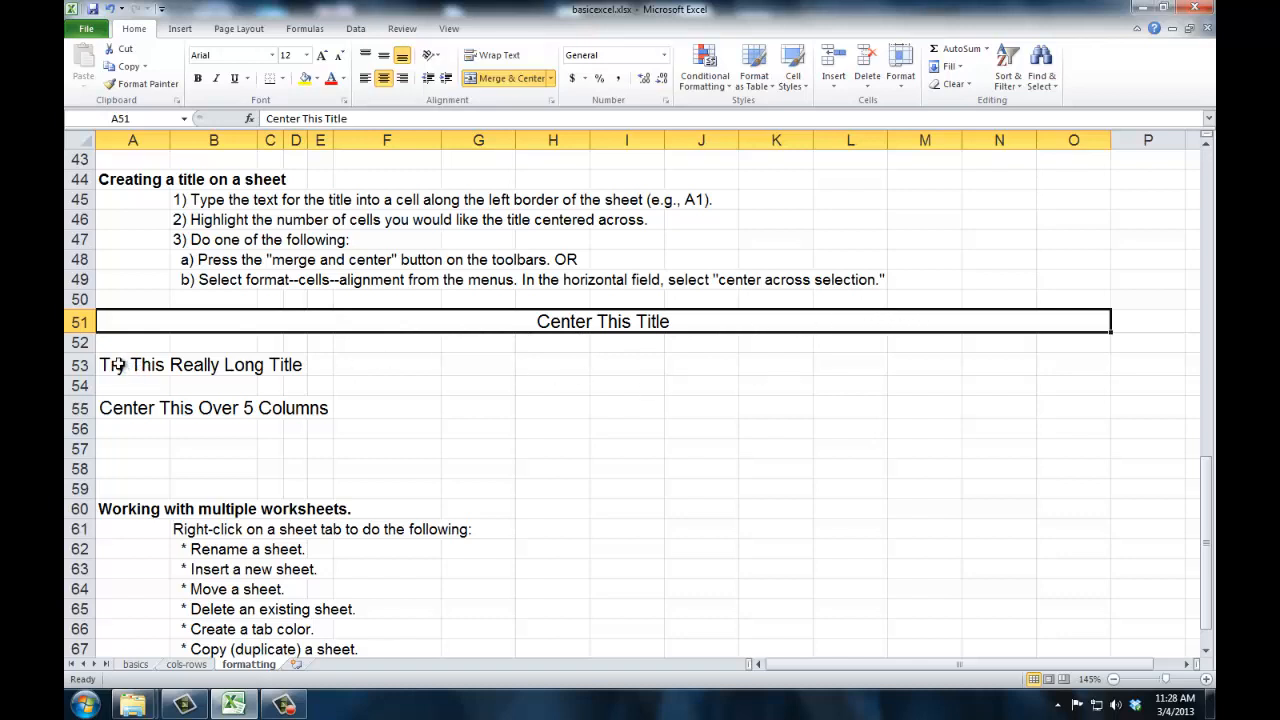
- Merge and center "Try This Really Long Title" across A53:O53 and "Center This Over 5 Columns" across A55:I55
drag(115, 365, 1057, 371)
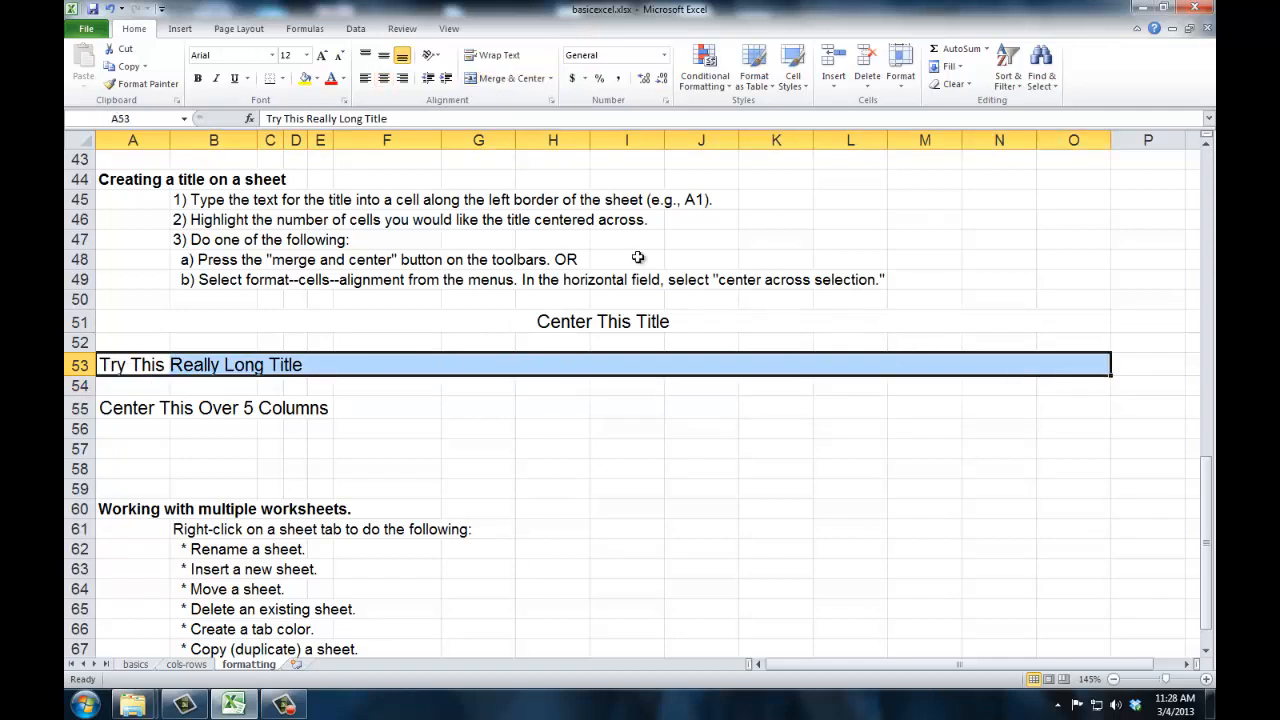
click(503, 79)
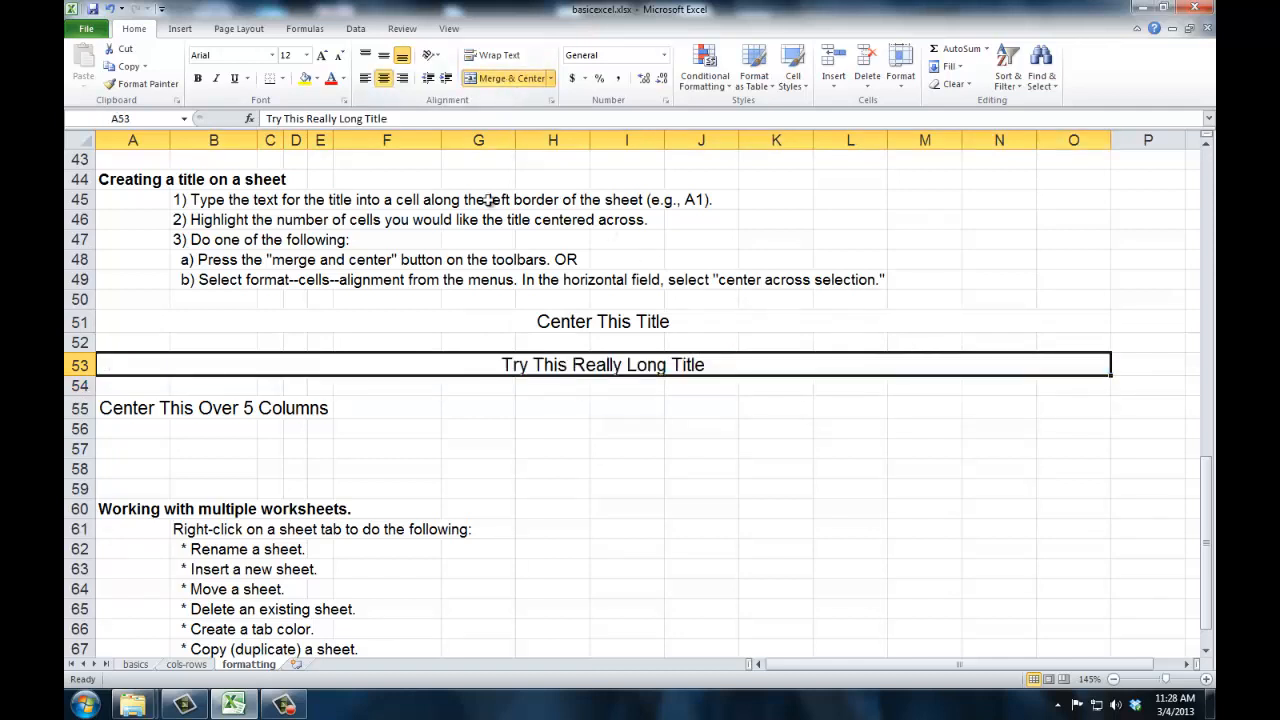
drag(107, 408, 627, 405)
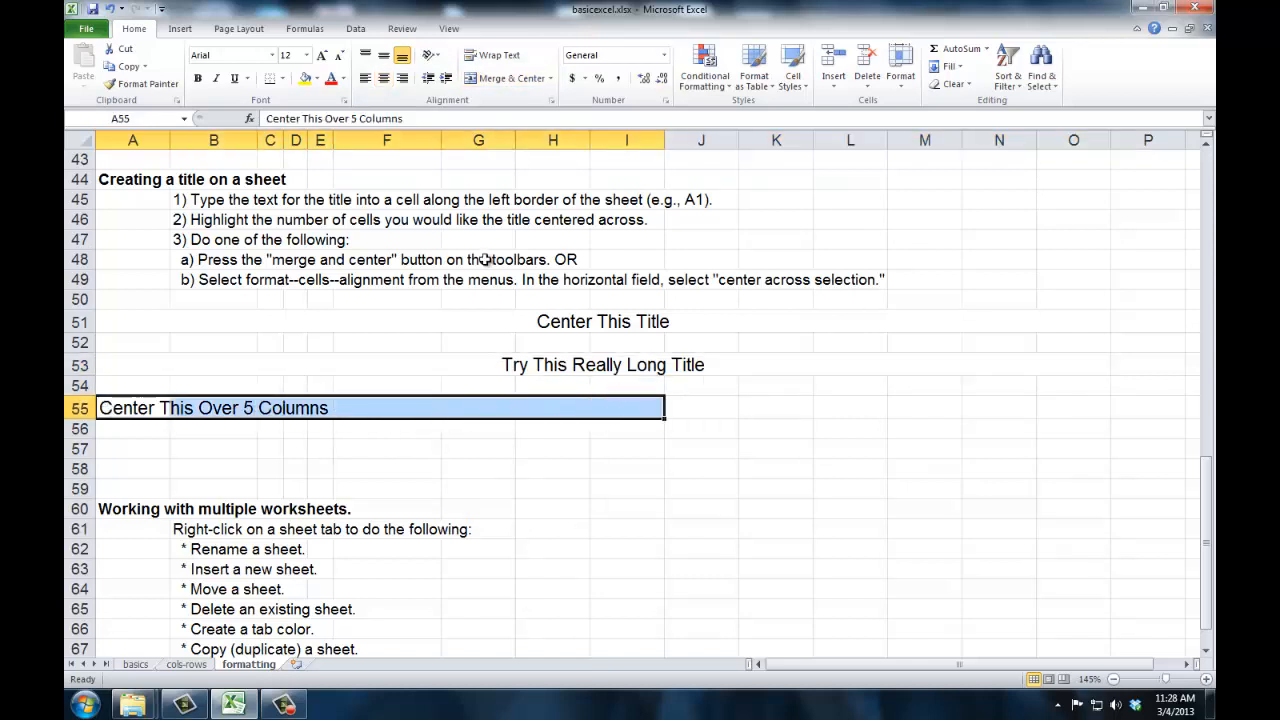
click(503, 79)
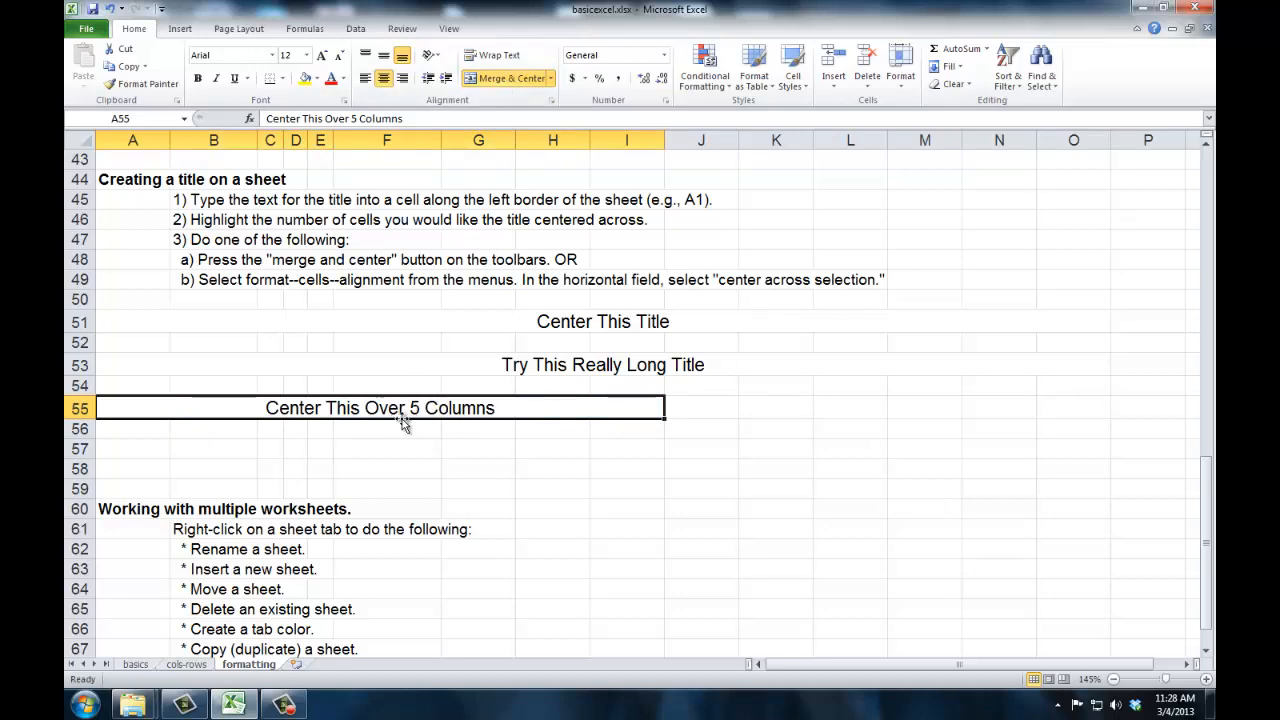
- Look at the cols-rows and basics worksheets, and return to the multiple worksheets section of the formatting sheet
scroll(403, 422, down, 4)
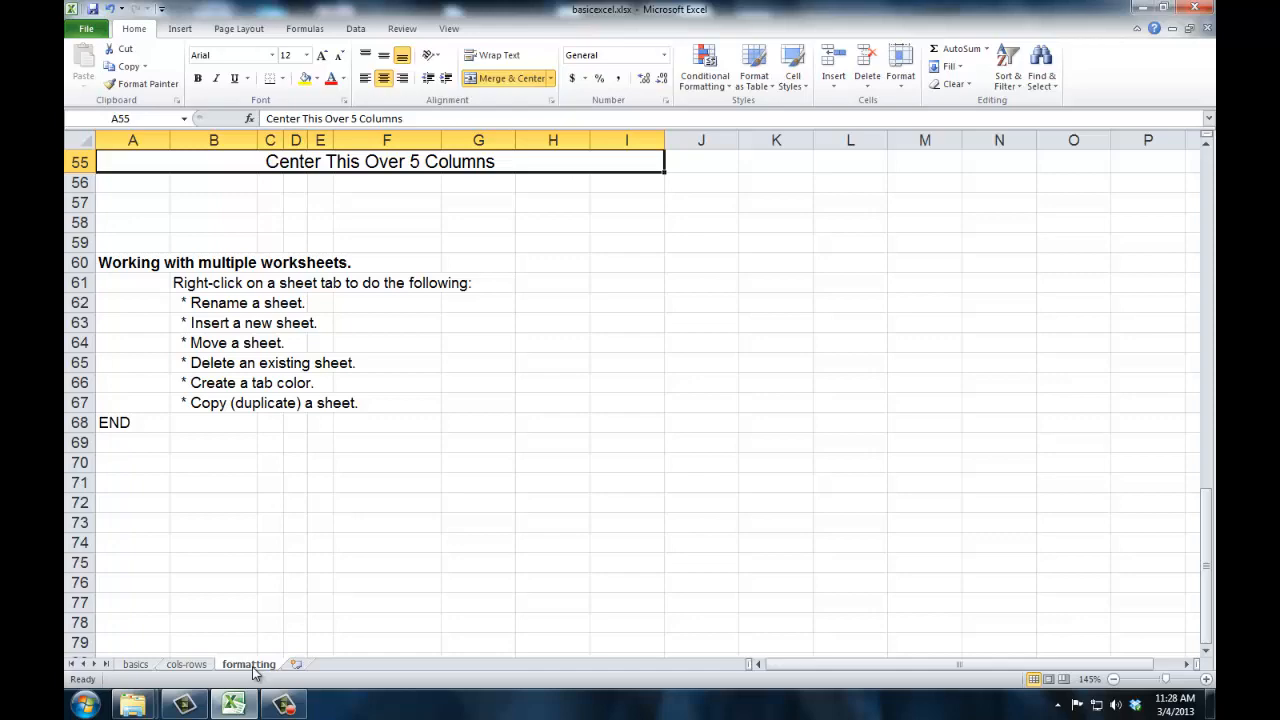
click(187, 666)
click(143, 670)
click(189, 668)
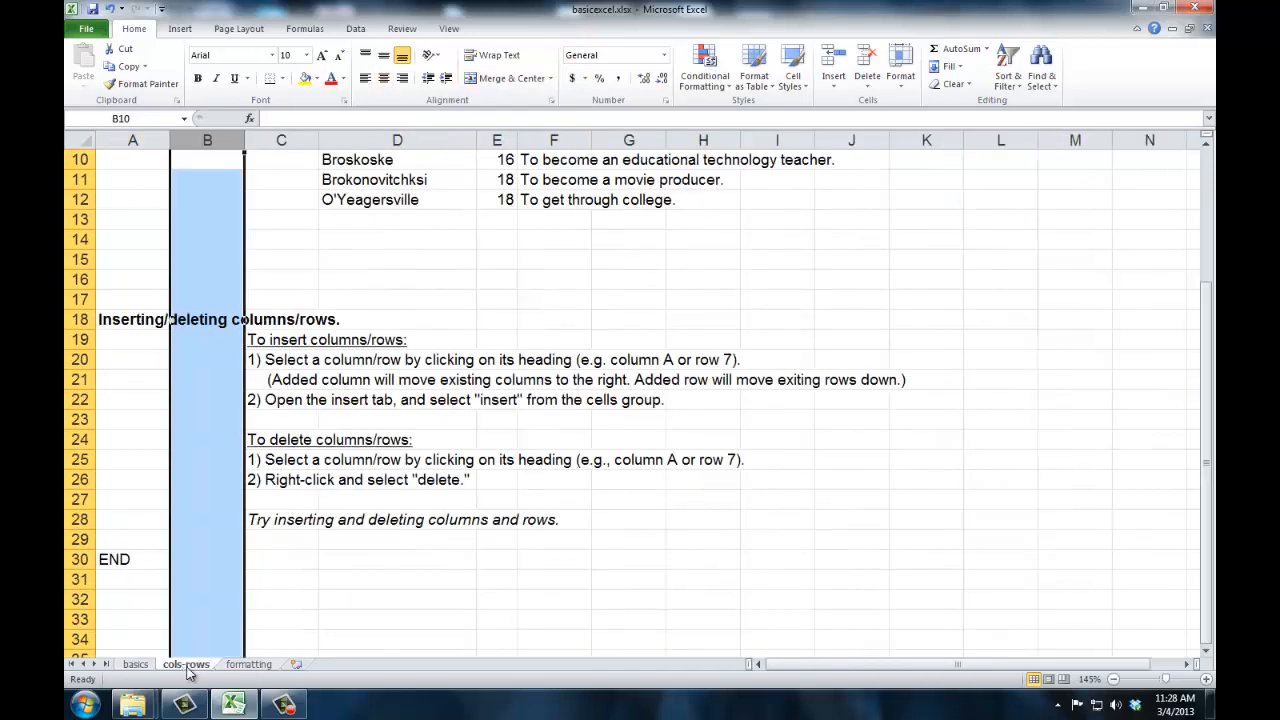
click(246, 668)
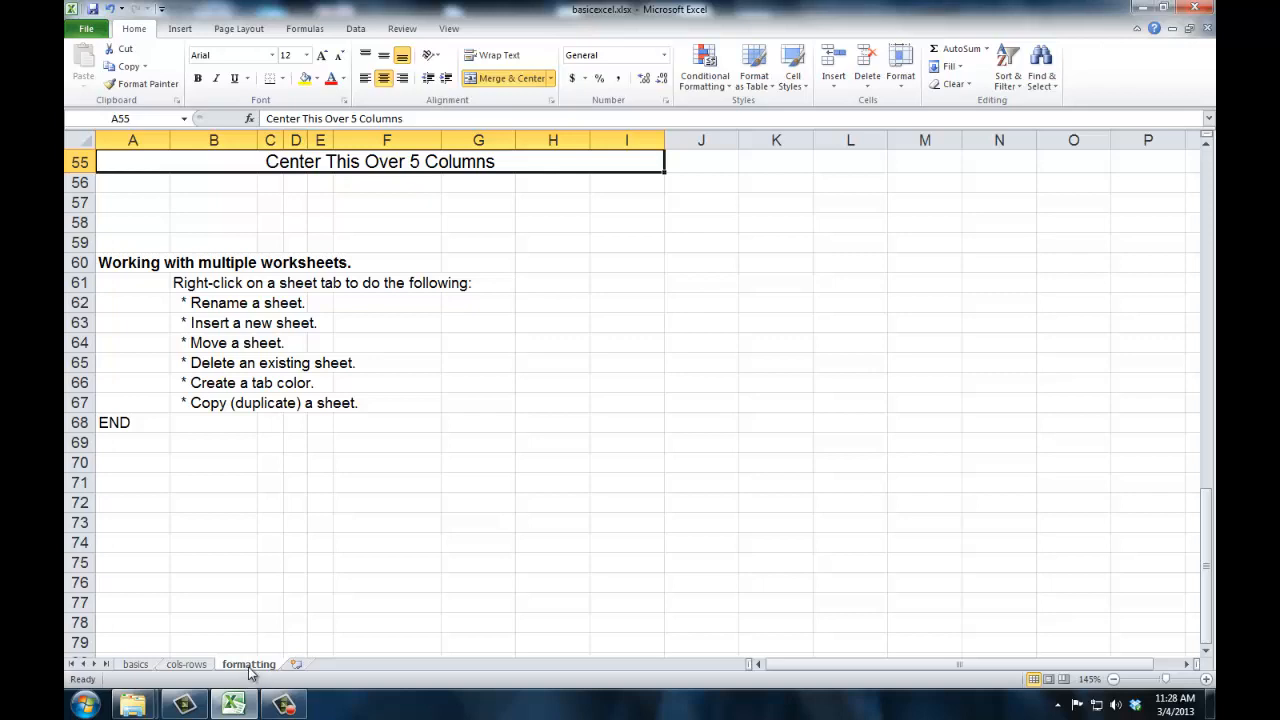
- Rename the formatting sheet as "new name" and insert a blank worksheet after it
right_click(250, 673)
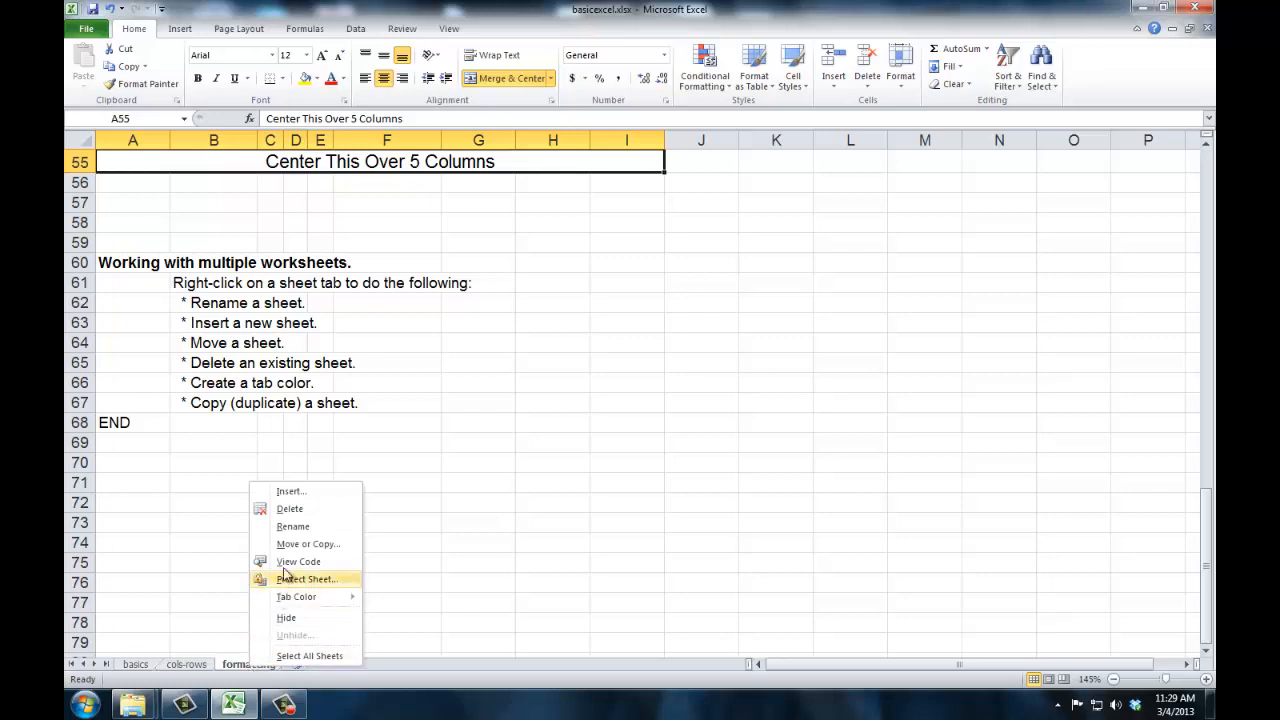
click(293, 526)
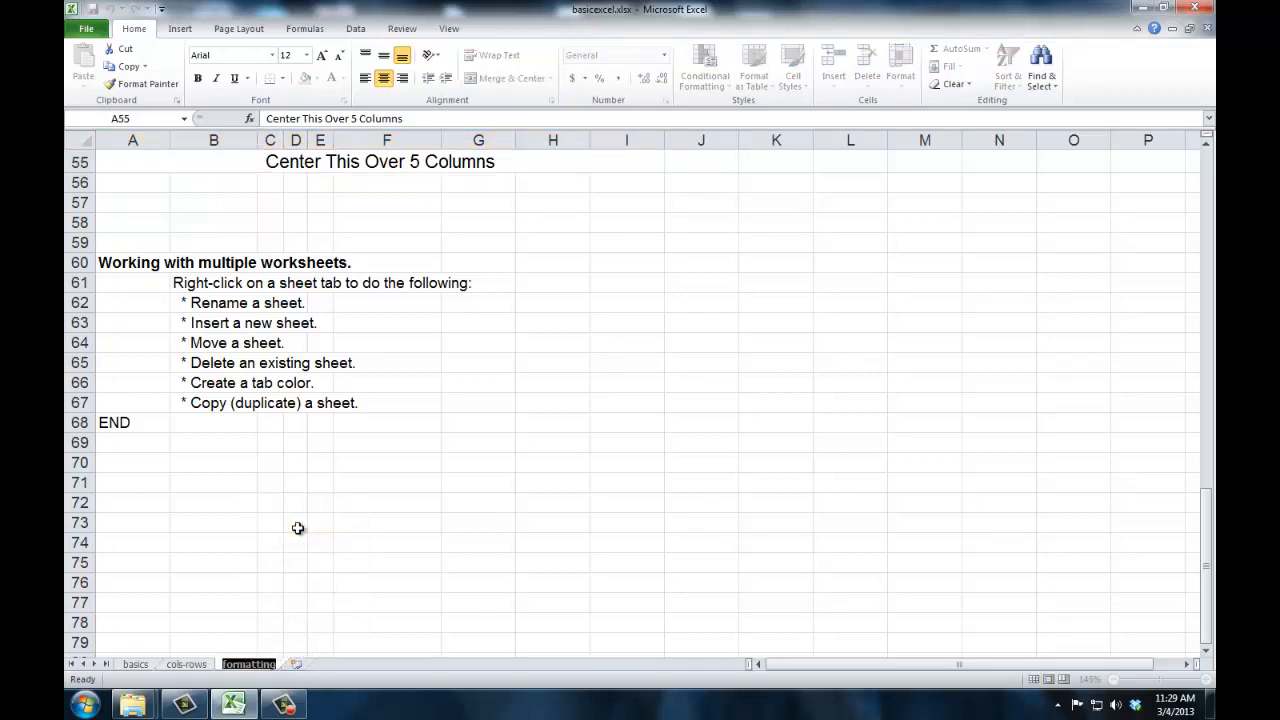
text(new name)
key(Return)
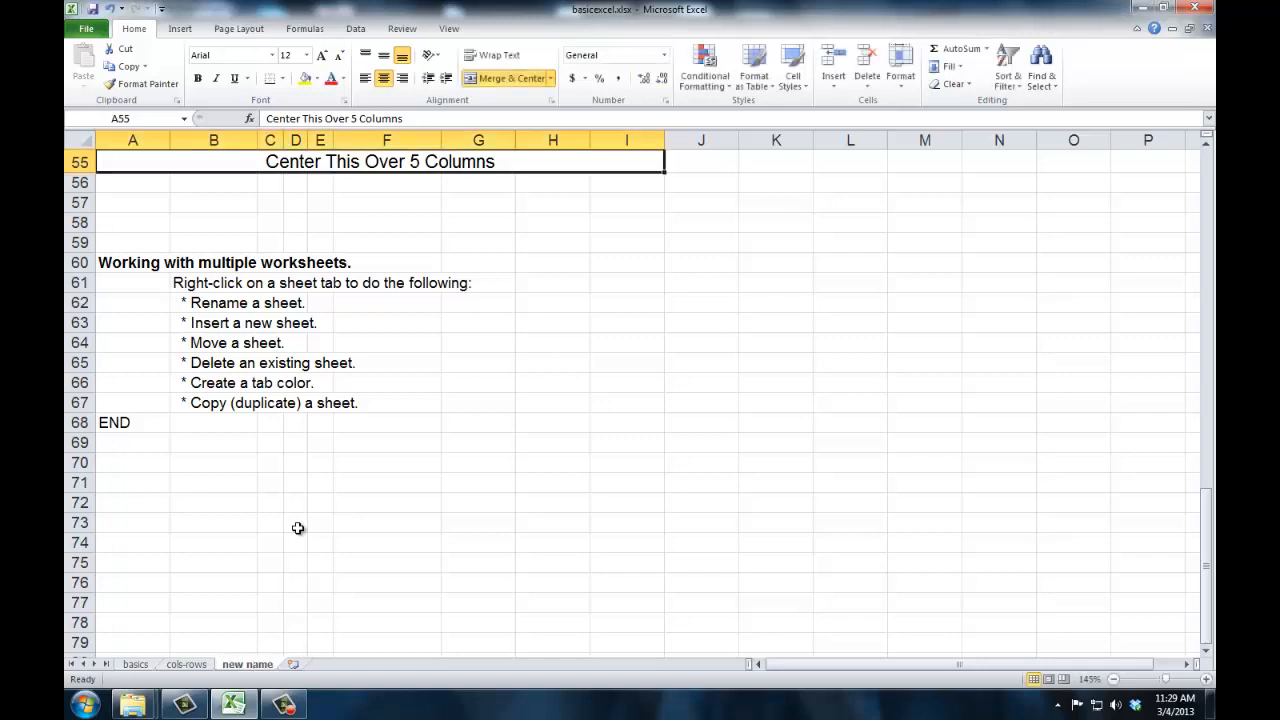
click(293, 664)
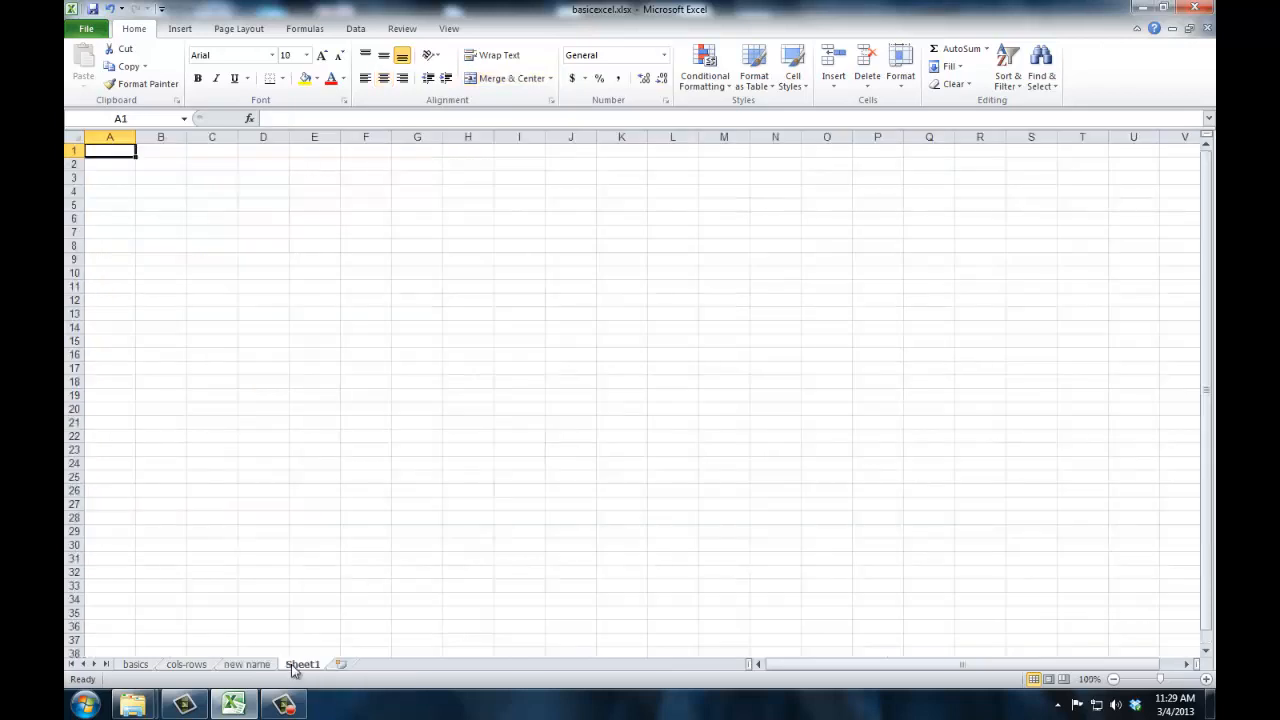
- Give the "new name" sheet a standard red tab color, and check it by switching to the blank sheet and back
click(262, 665)
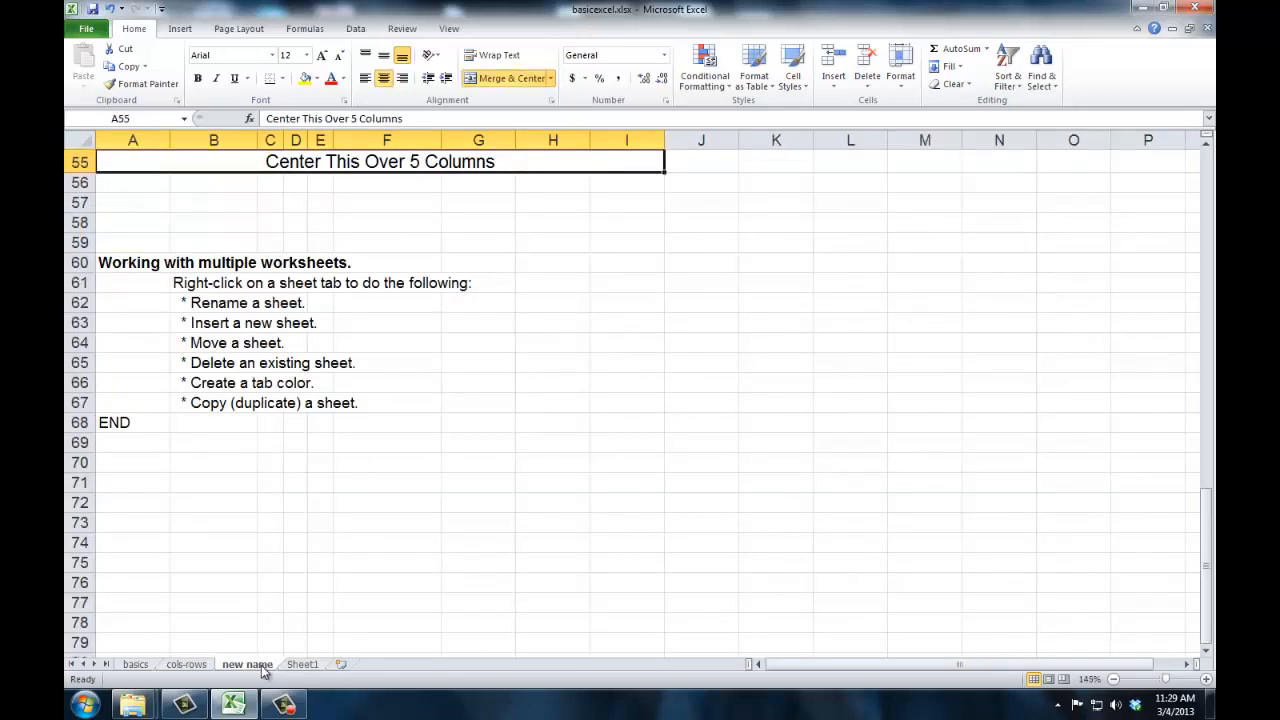
right_click(264, 670)
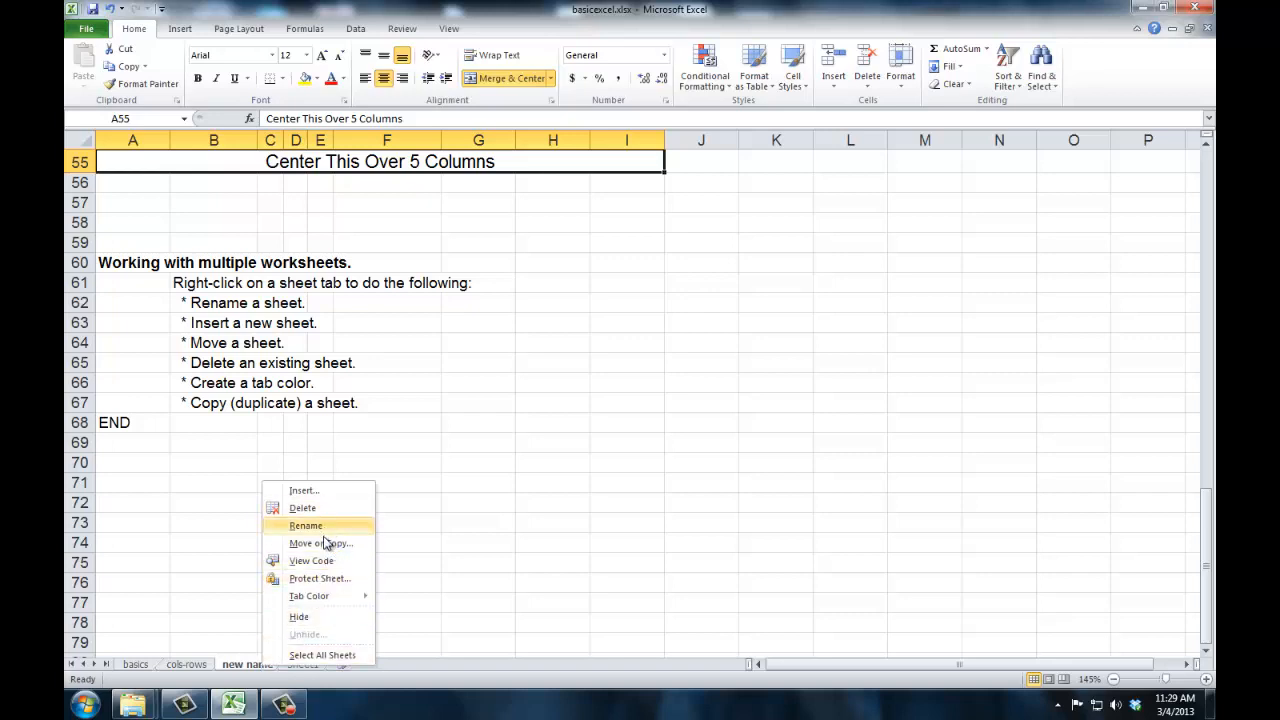
mouse_move(322, 596)
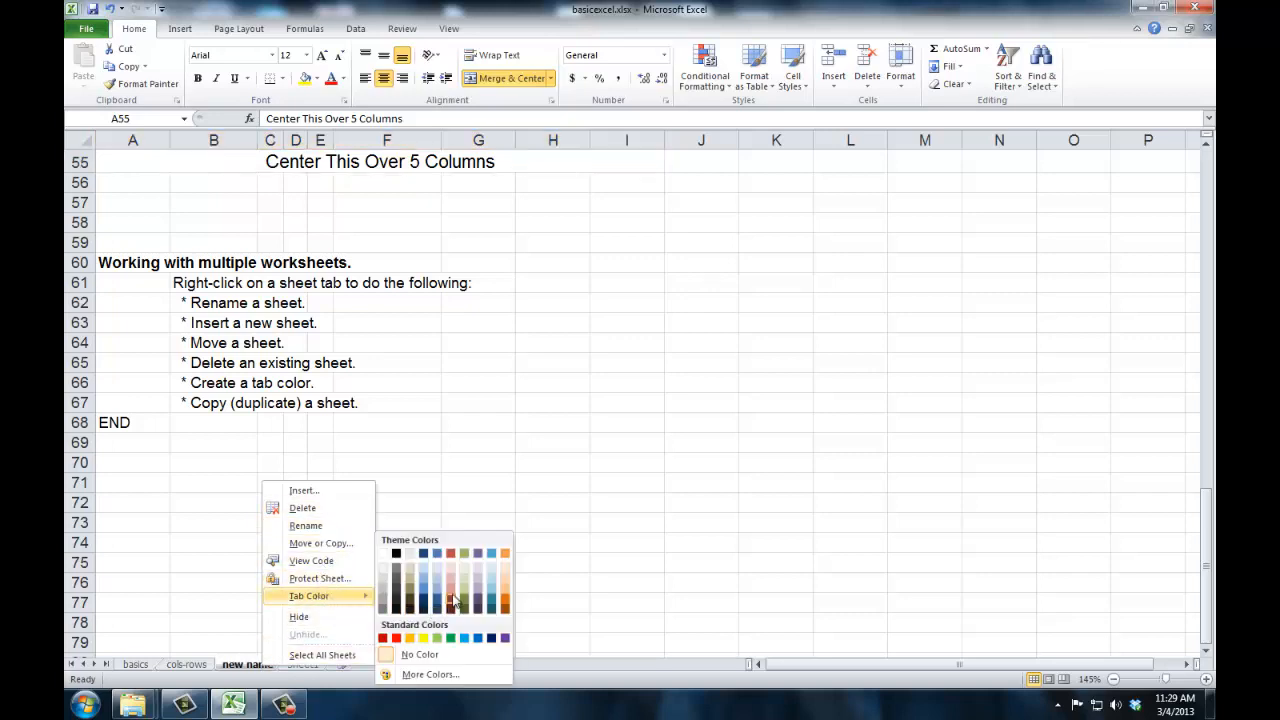
click(396, 641)
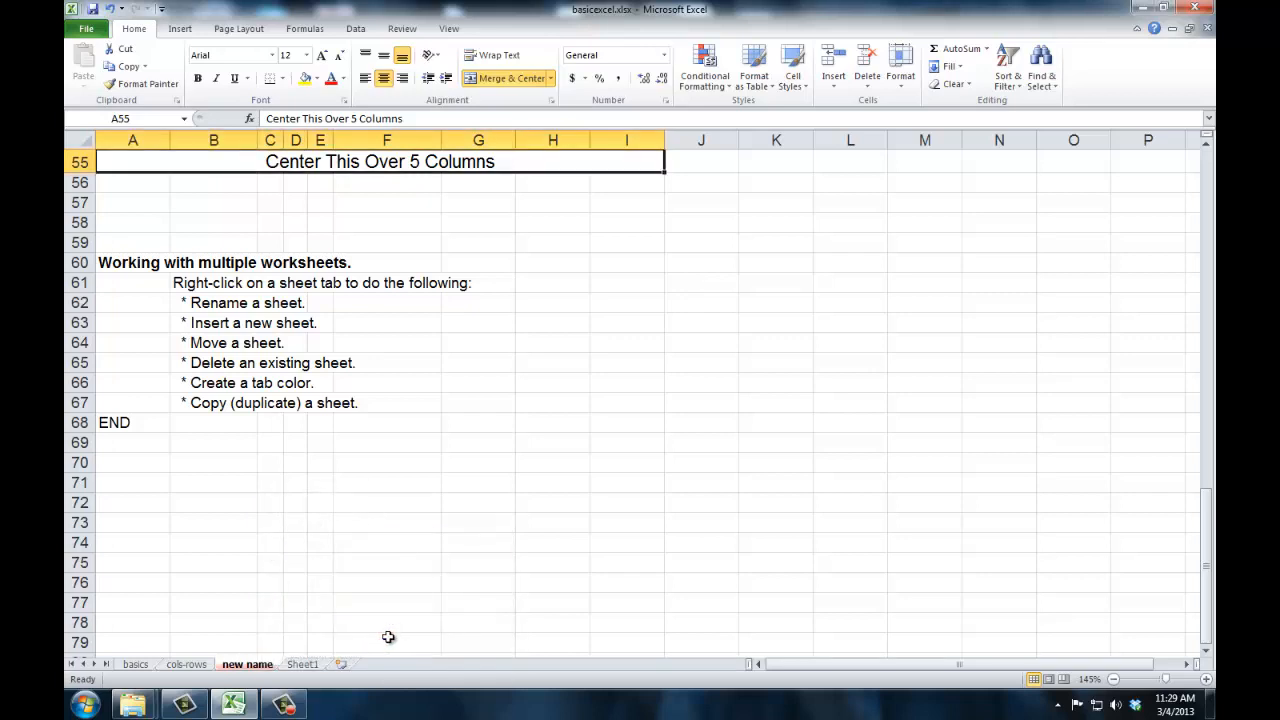
click(304, 665)
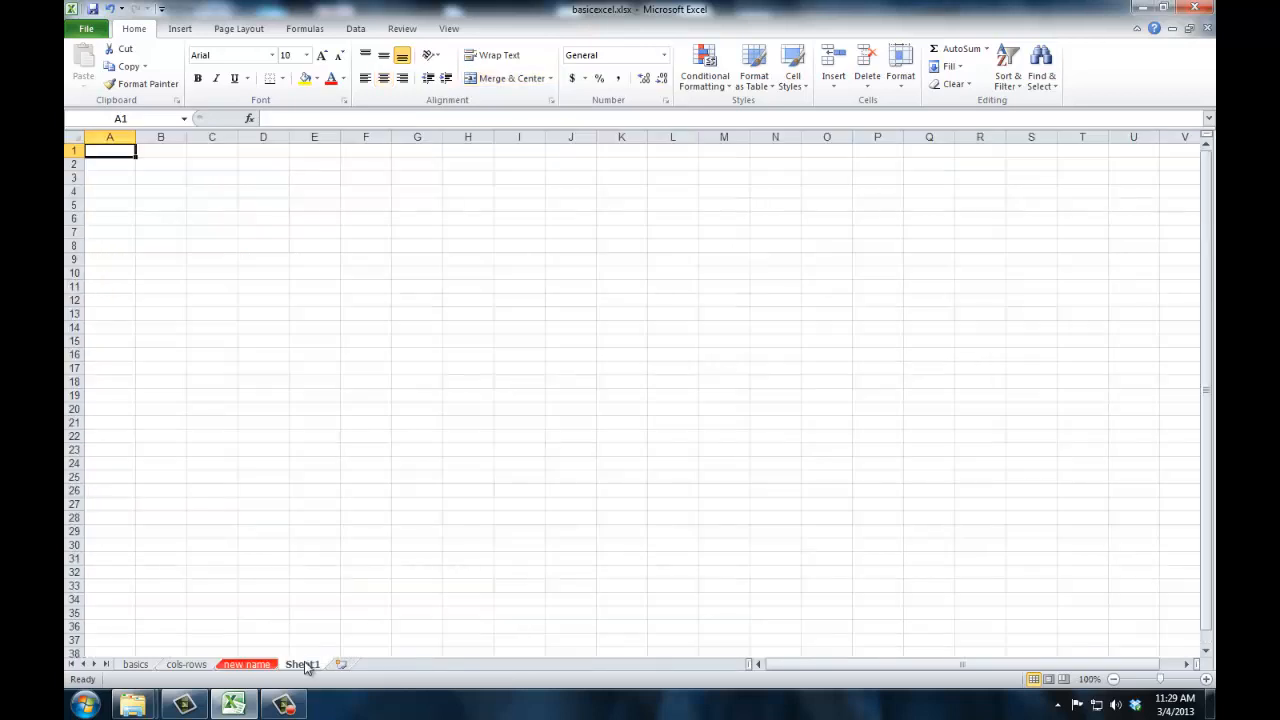
click(259, 665)
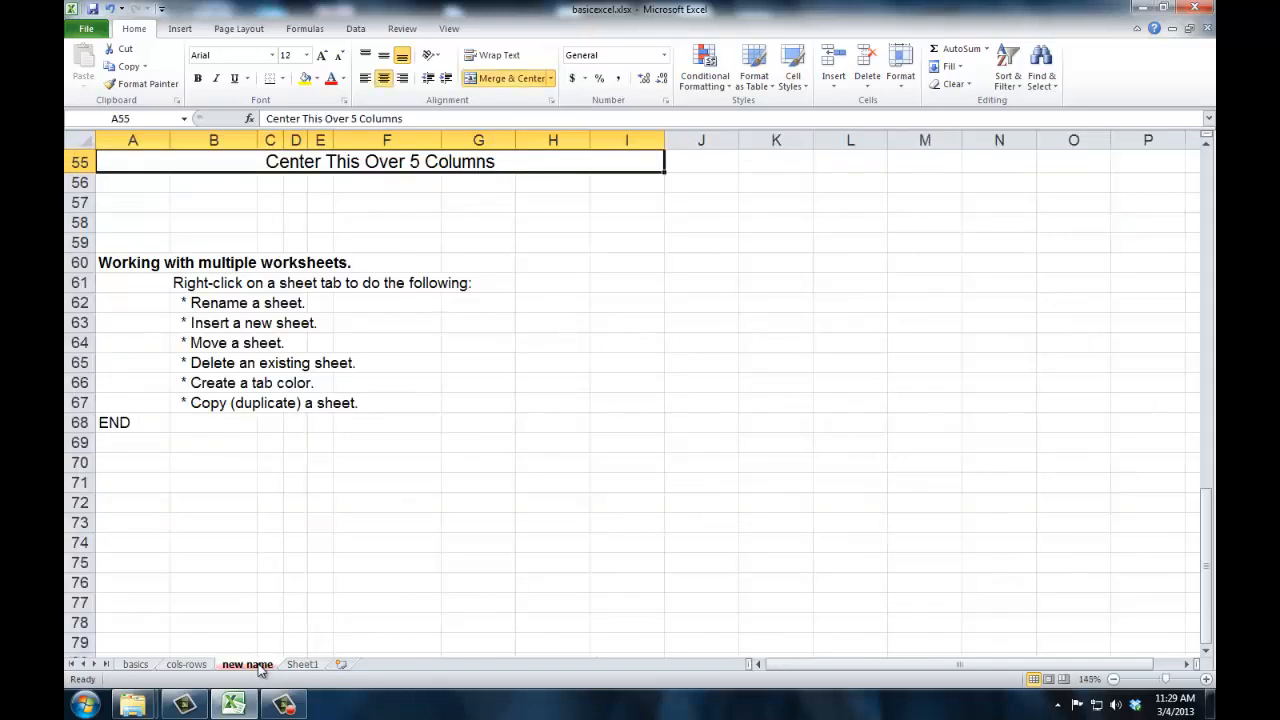